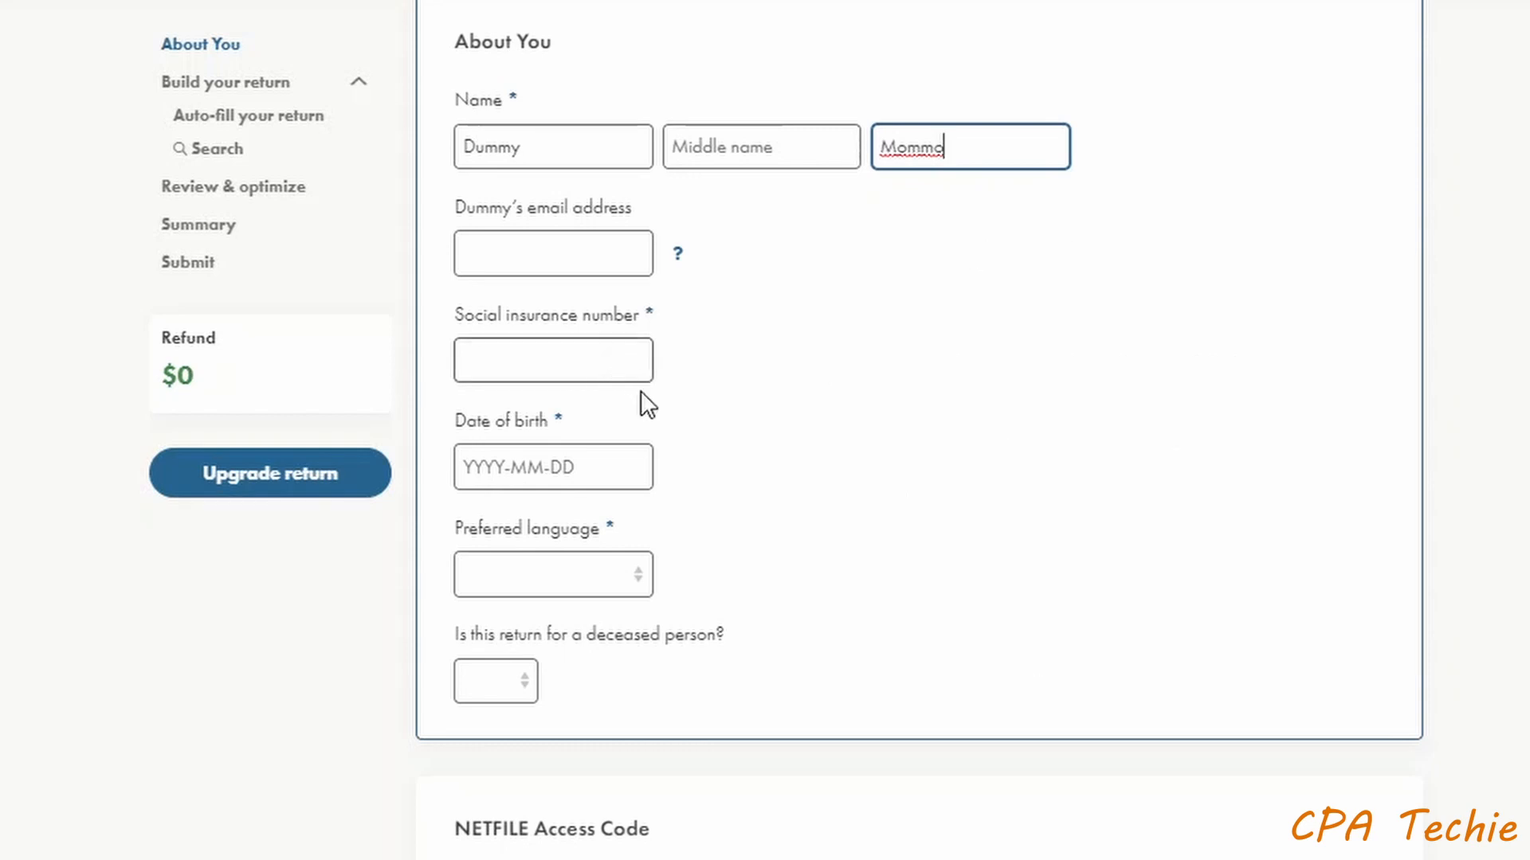
{"action": "left_click", "coordinate": [604, 578]}
{"action": "left_click", "coordinate": [552, 635]}
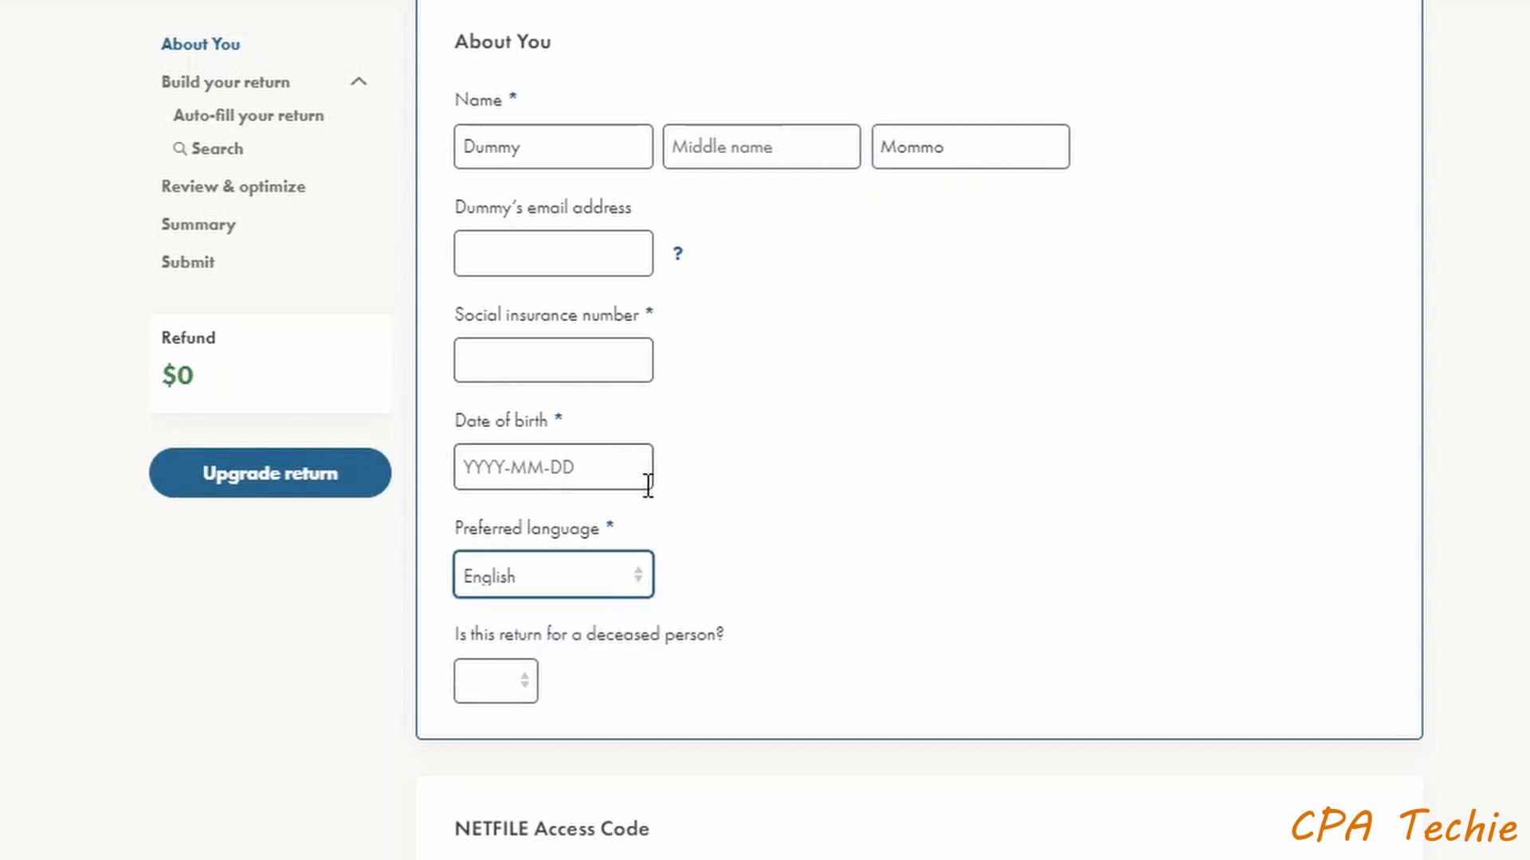
{"action": "left_click", "coordinate": [612, 476]}
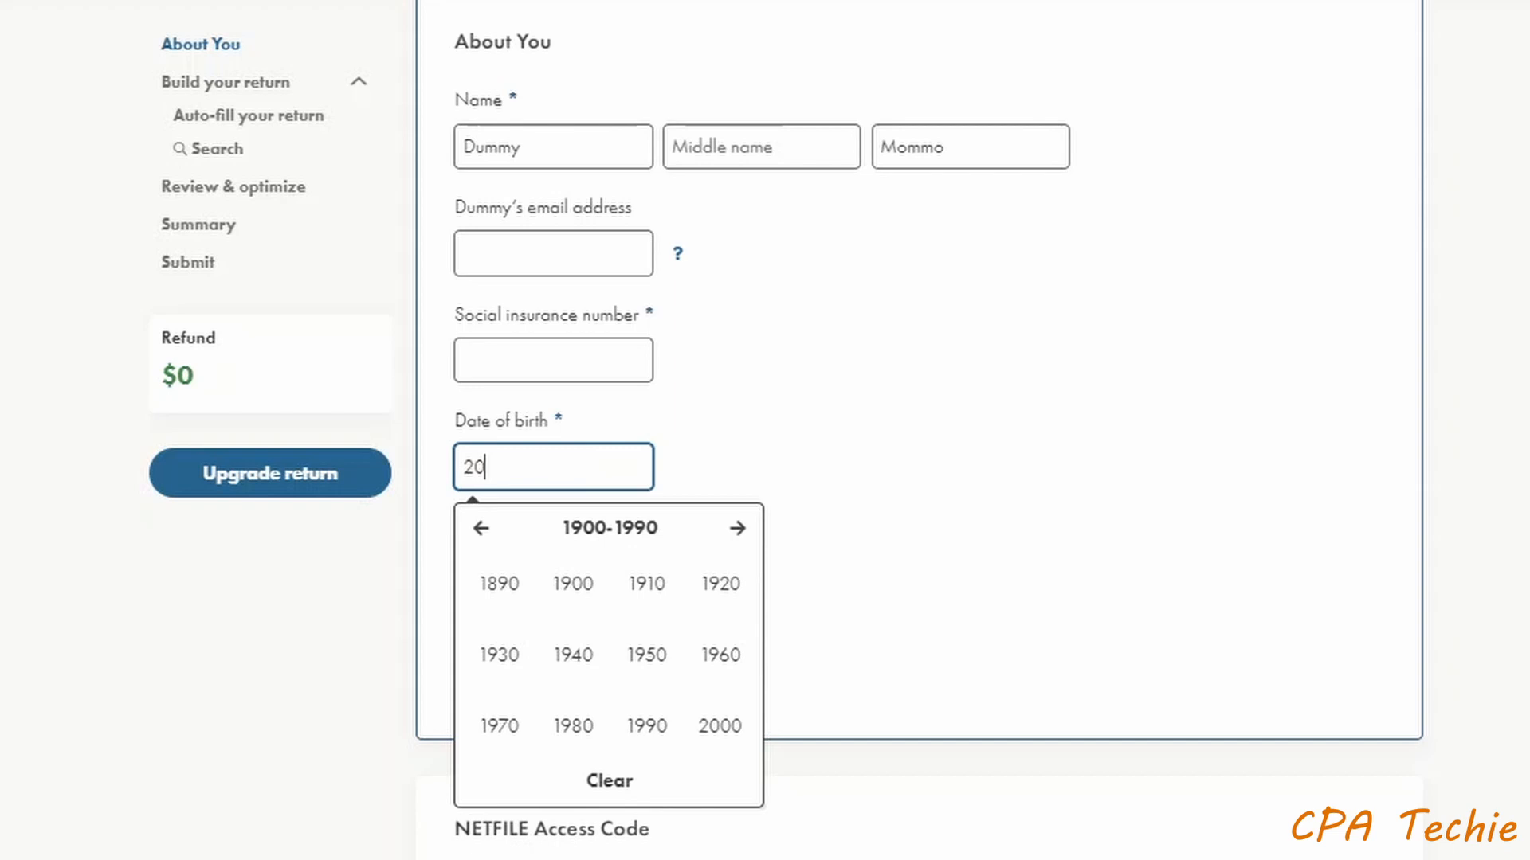
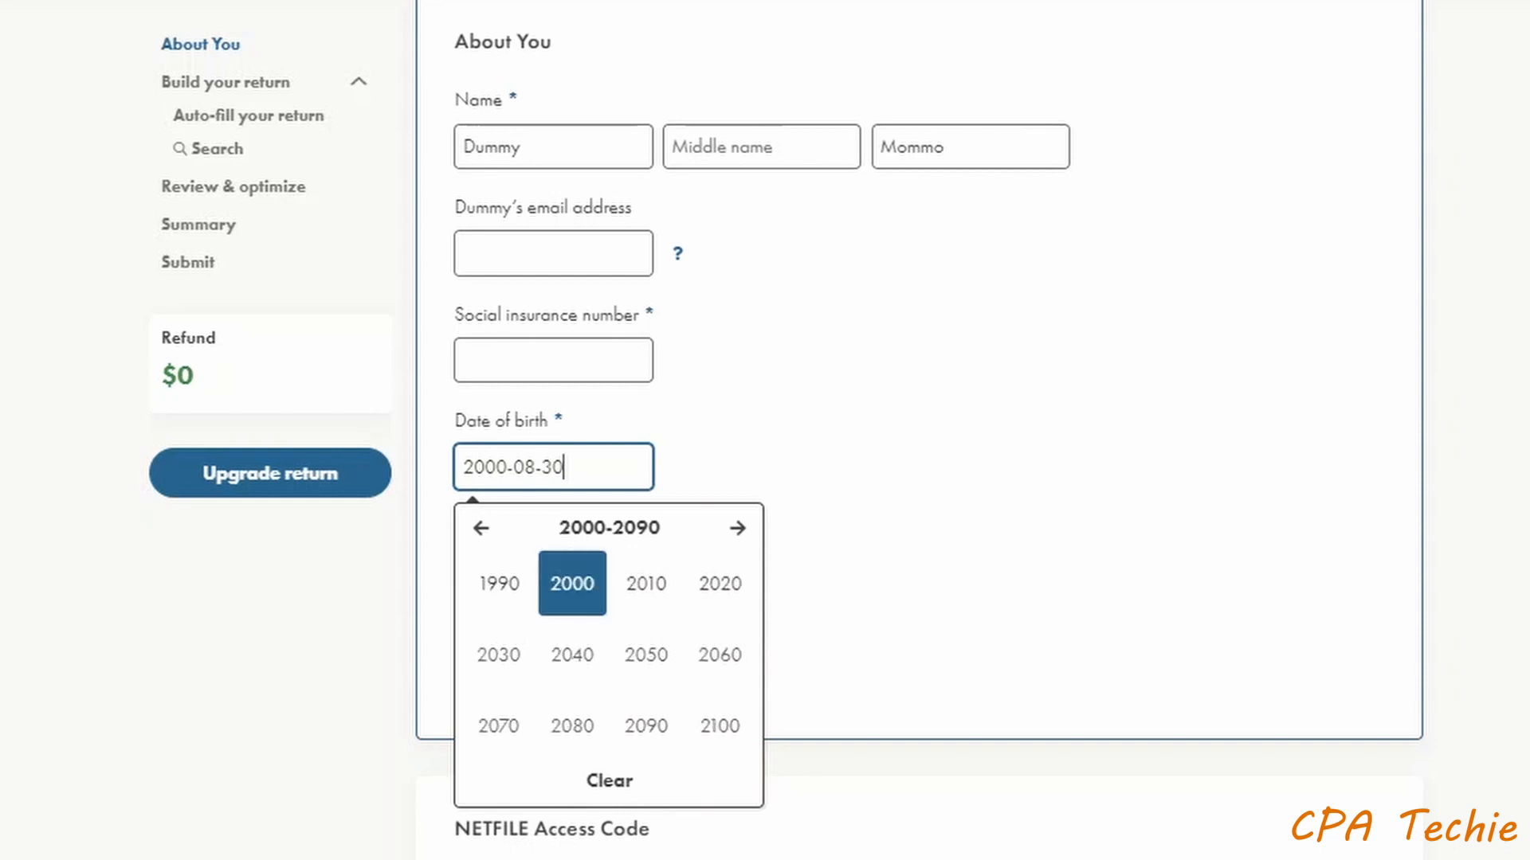
{"action": "left_click", "coordinate": [1141, 580]}
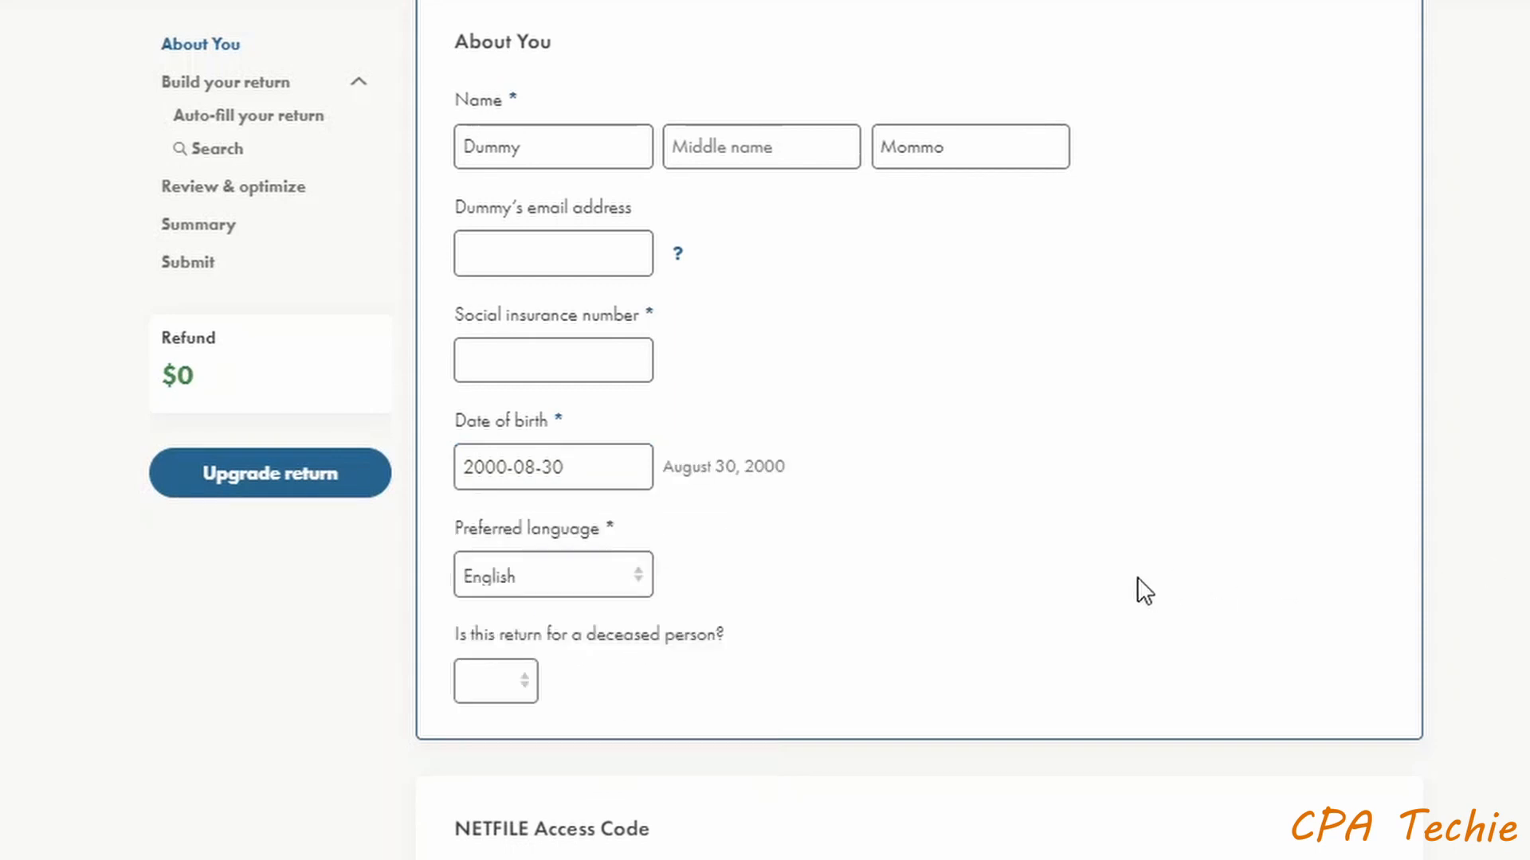
{"action": "scroll", "coordinate": [956, 550], "scroll_direction": "down", "scroll_amount": 3}
{"action": "scroll", "coordinate": [956, 549], "scroll_direction": "up", "scroll_amount": 3}
- Answer No to 'Is this return for a deceased person?' and scroll down to About Your Residence
{"action": "scroll", "coordinate": [937, 487], "scroll_direction": "down", "scroll_amount": 2}
{"action": "left_click", "coordinate": [498, 534]}
{"action": "left_click", "coordinate": [481, 620]}
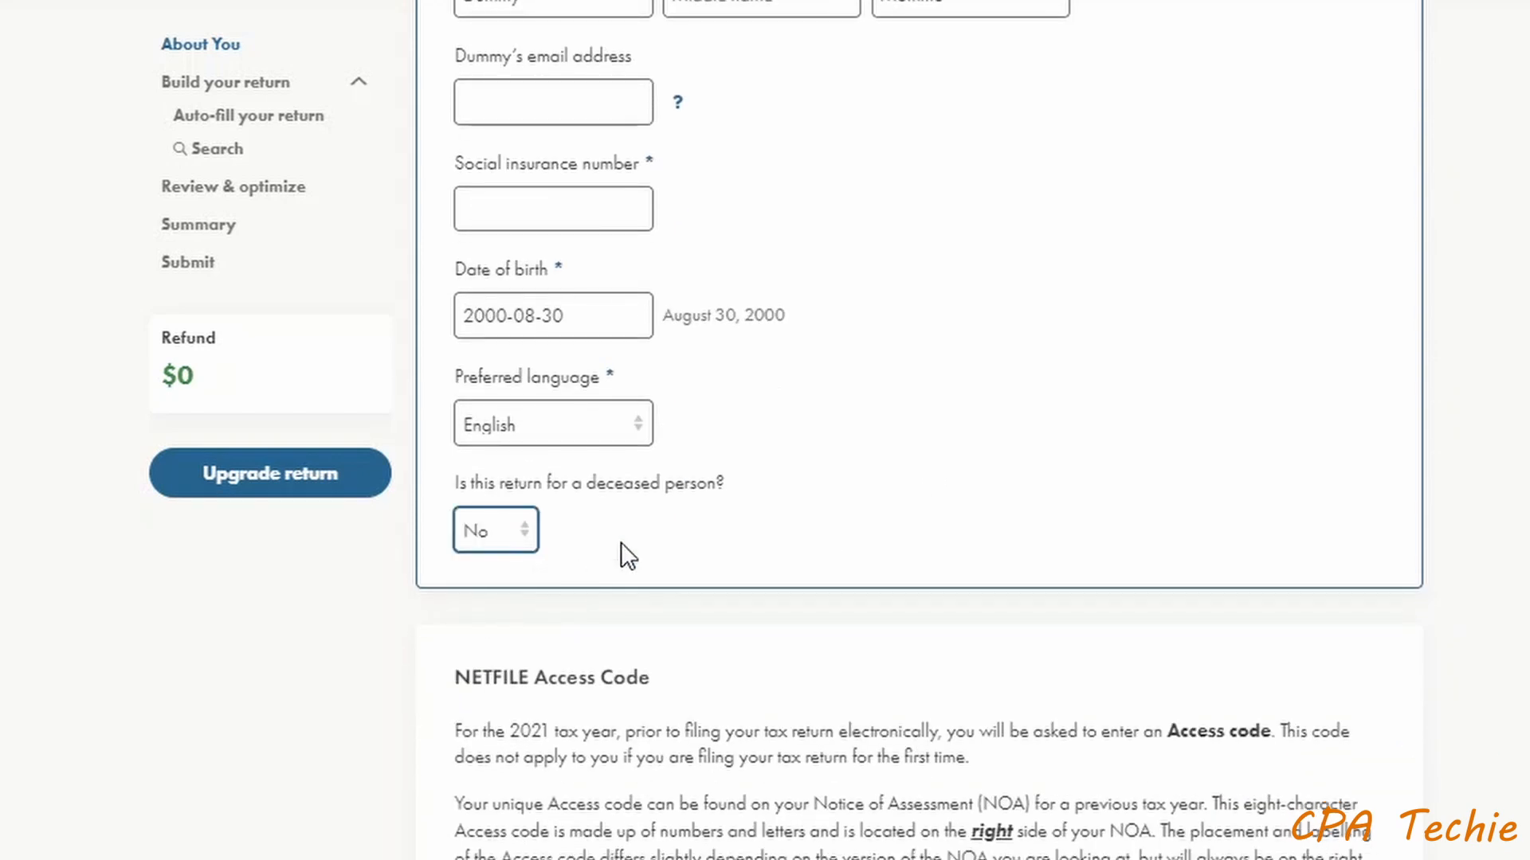
{"action": "scroll", "coordinate": [625, 553], "scroll_direction": "up", "scroll_amount": 2}
{"action": "scroll", "coordinate": [703, 657], "scroll_direction": "down", "scroll_amount": 10}
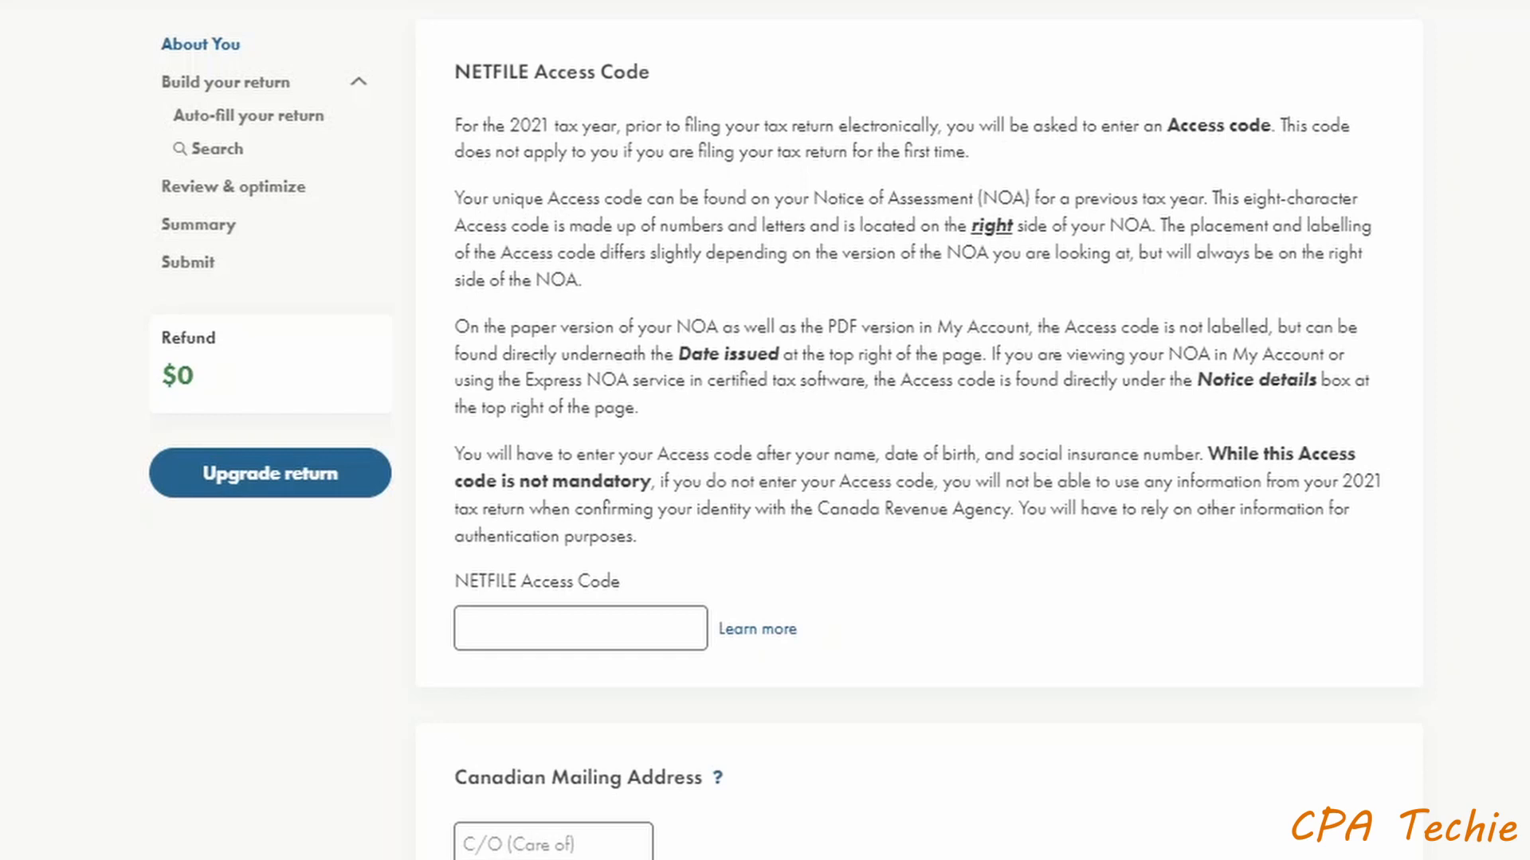
{"action": "scroll", "coordinate": [1007, 538], "scroll_direction": "down", "scroll_amount": 7}
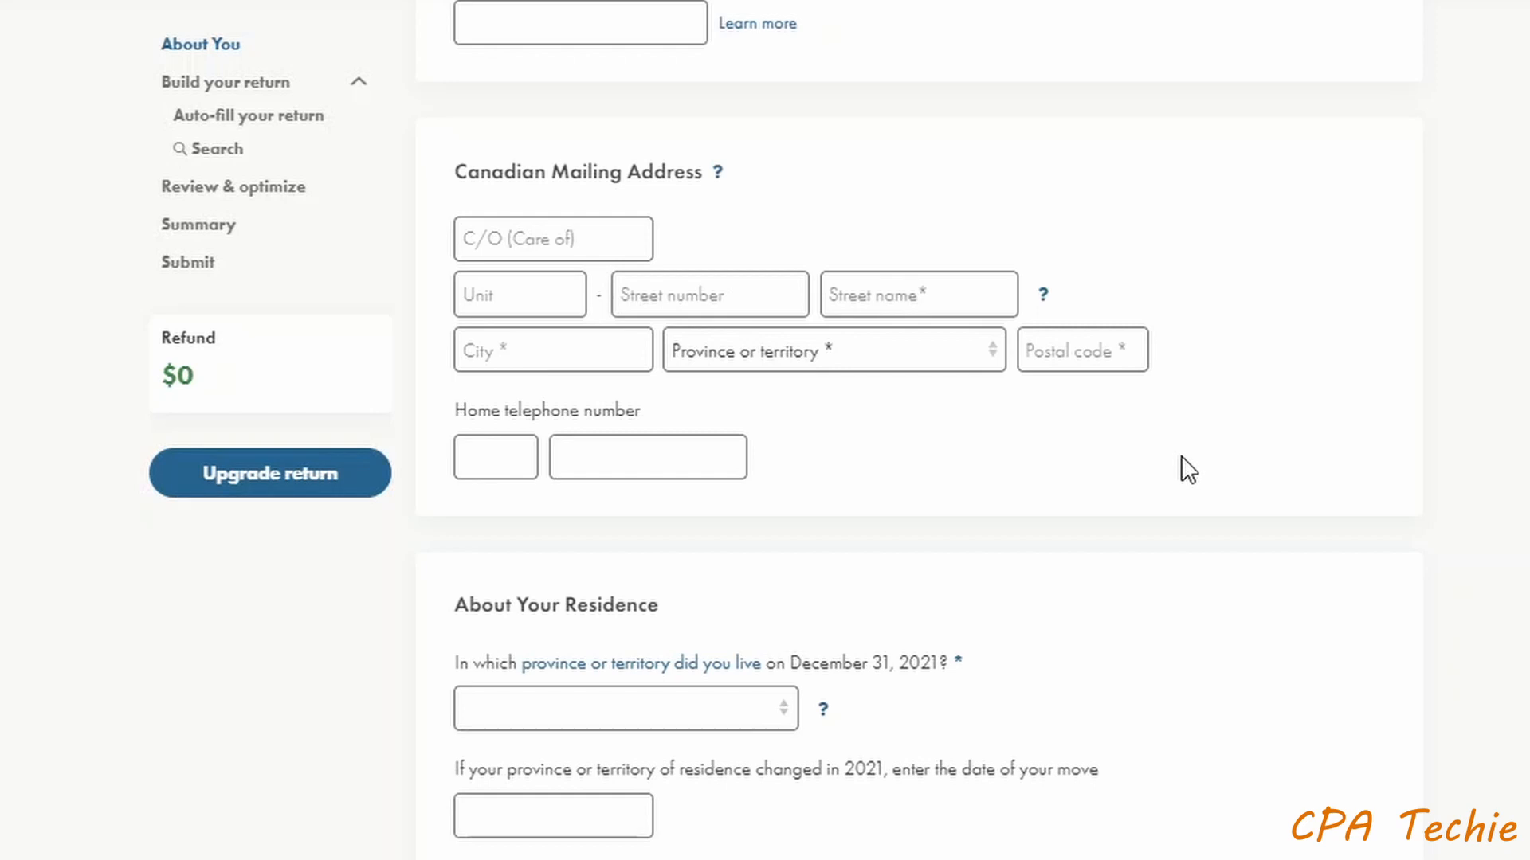
{"action": "scroll", "coordinate": [1184, 456], "scroll_direction": "down", "scroll_amount": 4}
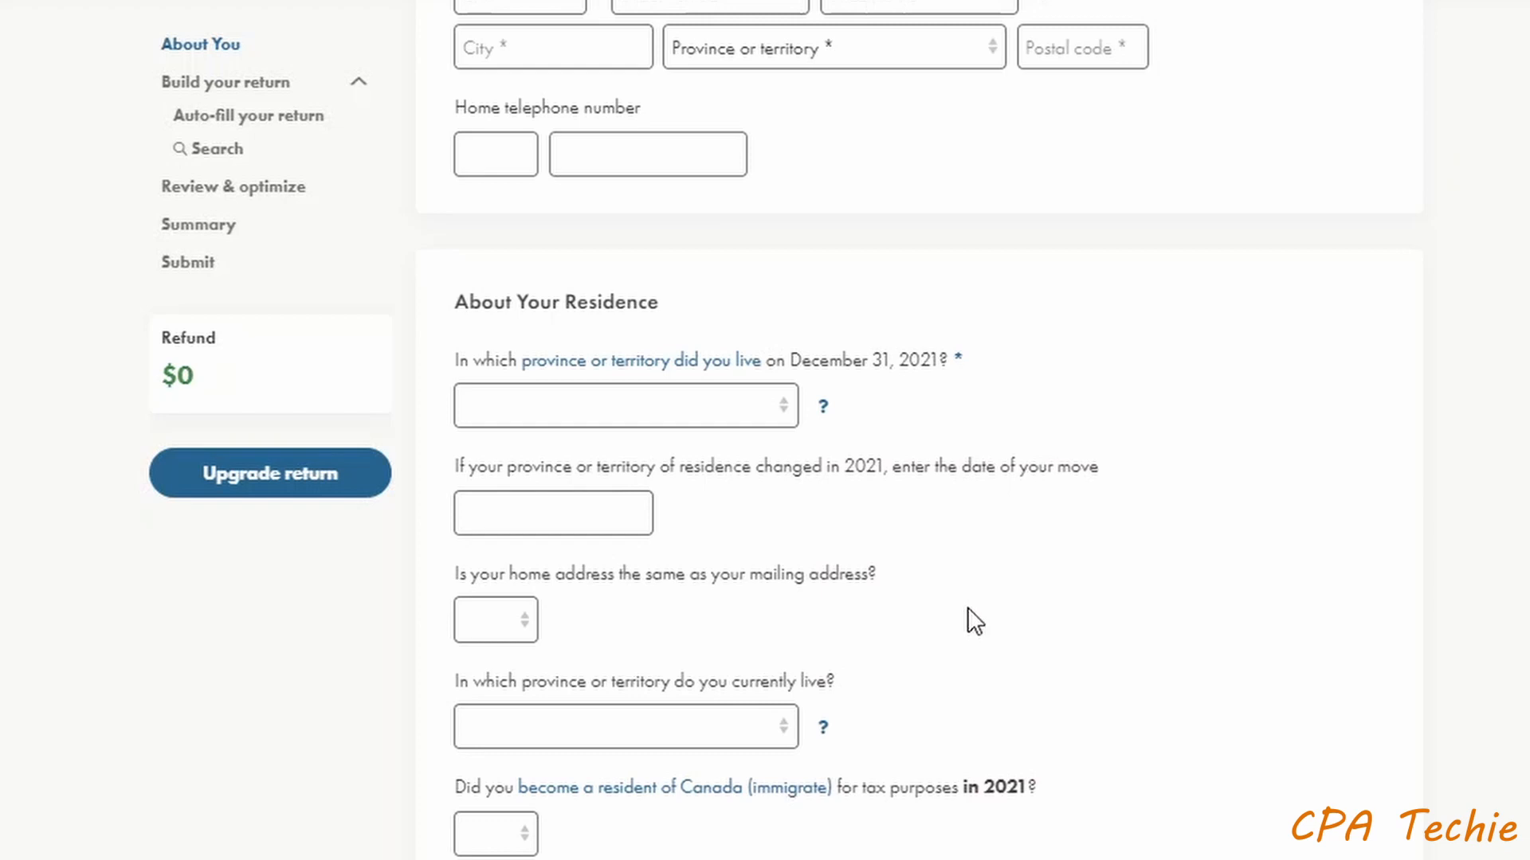
- Set December 31 and current province to Ontario, same address Yes, immigration No
{"action": "left_click", "coordinate": [751, 414]}
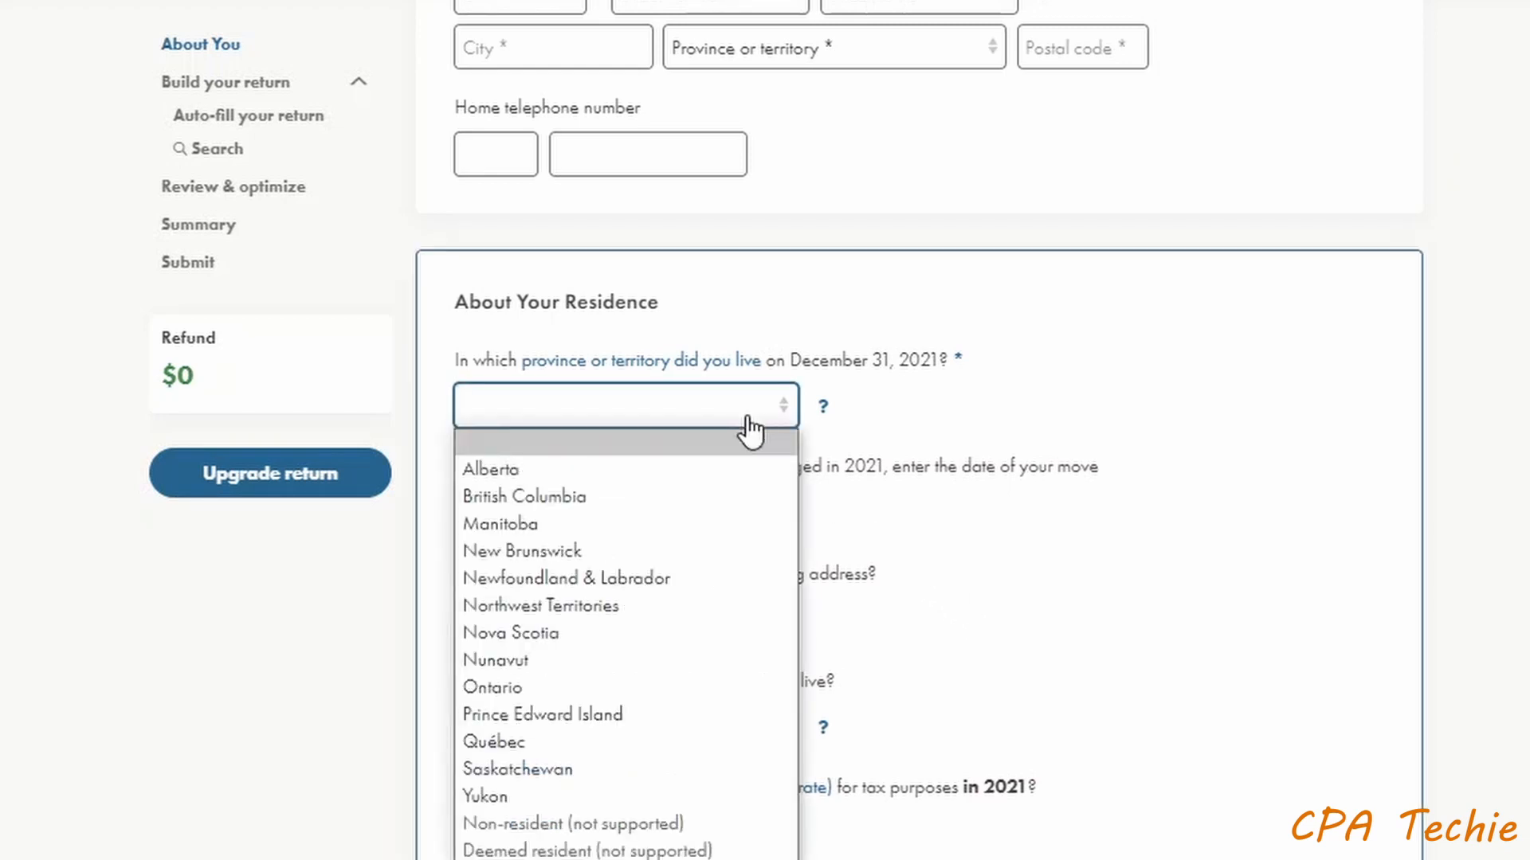
{"action": "left_click", "coordinate": [657, 686]}
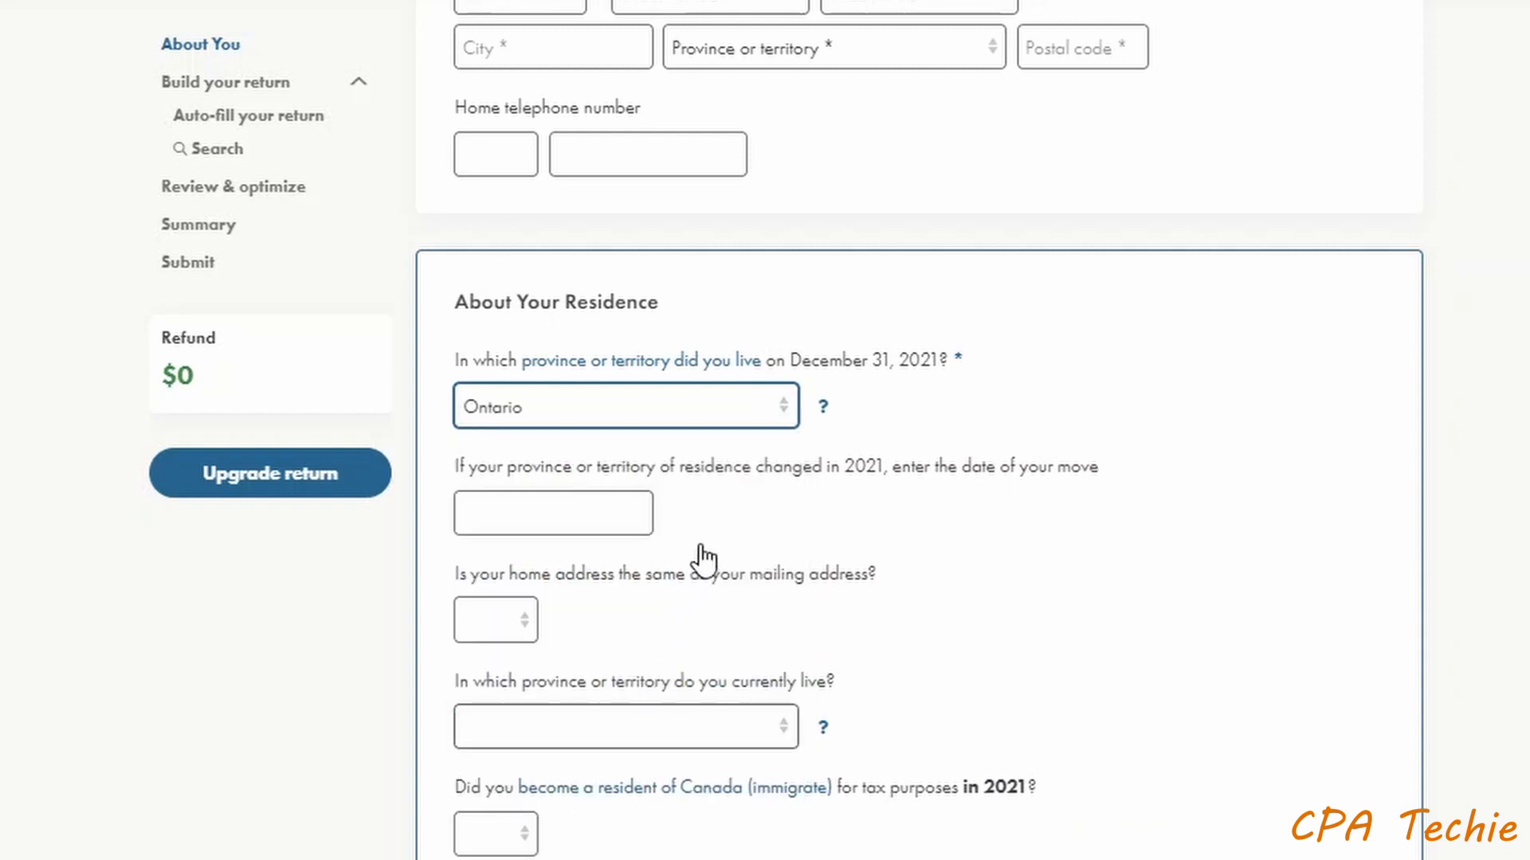
{"action": "left_click", "coordinate": [510, 634]}
{"action": "left_click", "coordinate": [512, 683]}
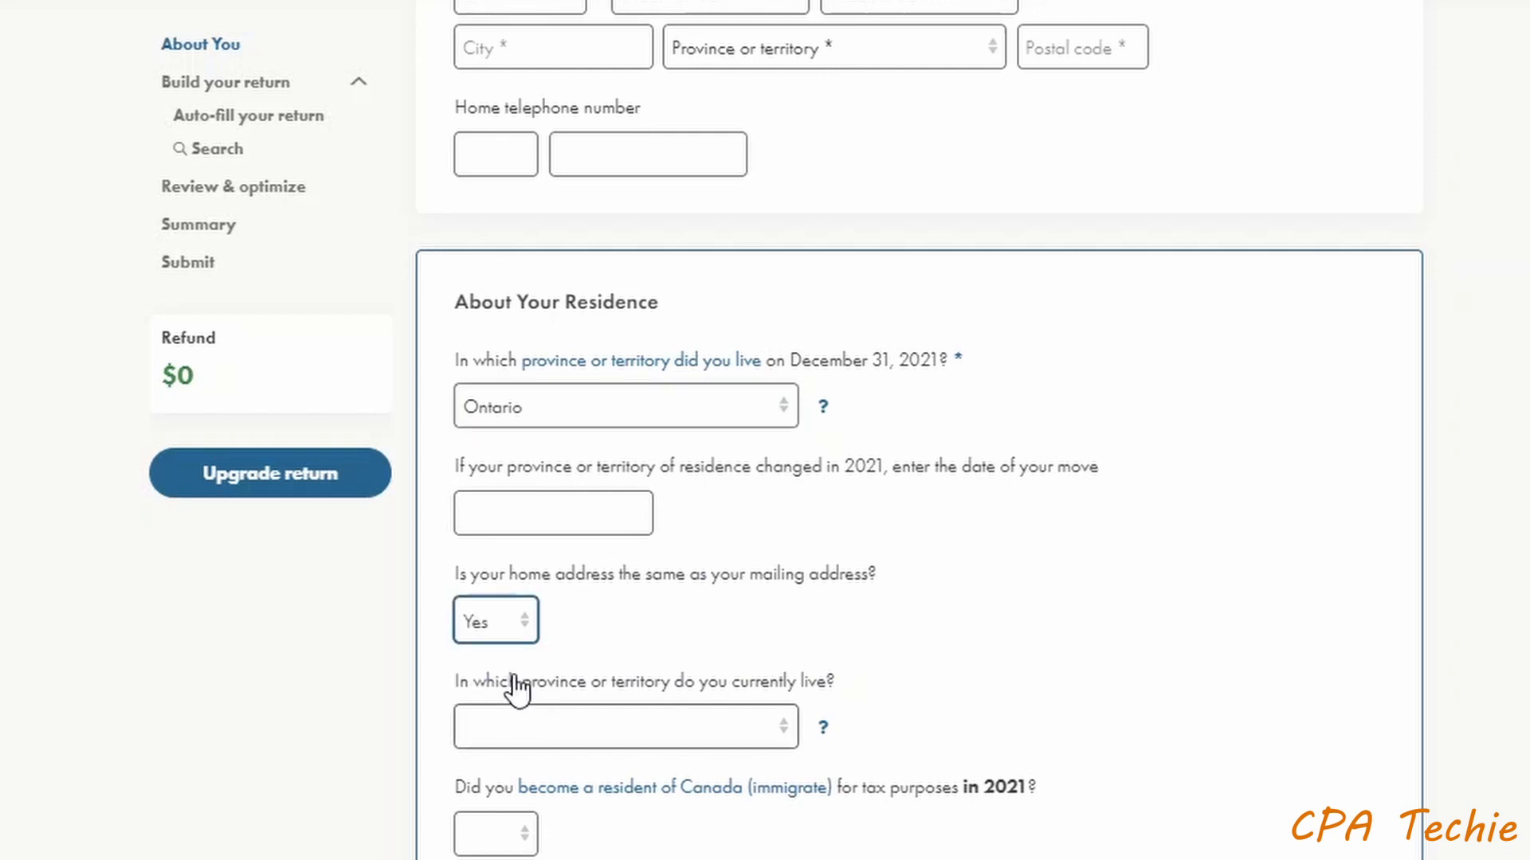
{"action": "left_click", "coordinate": [614, 734]}
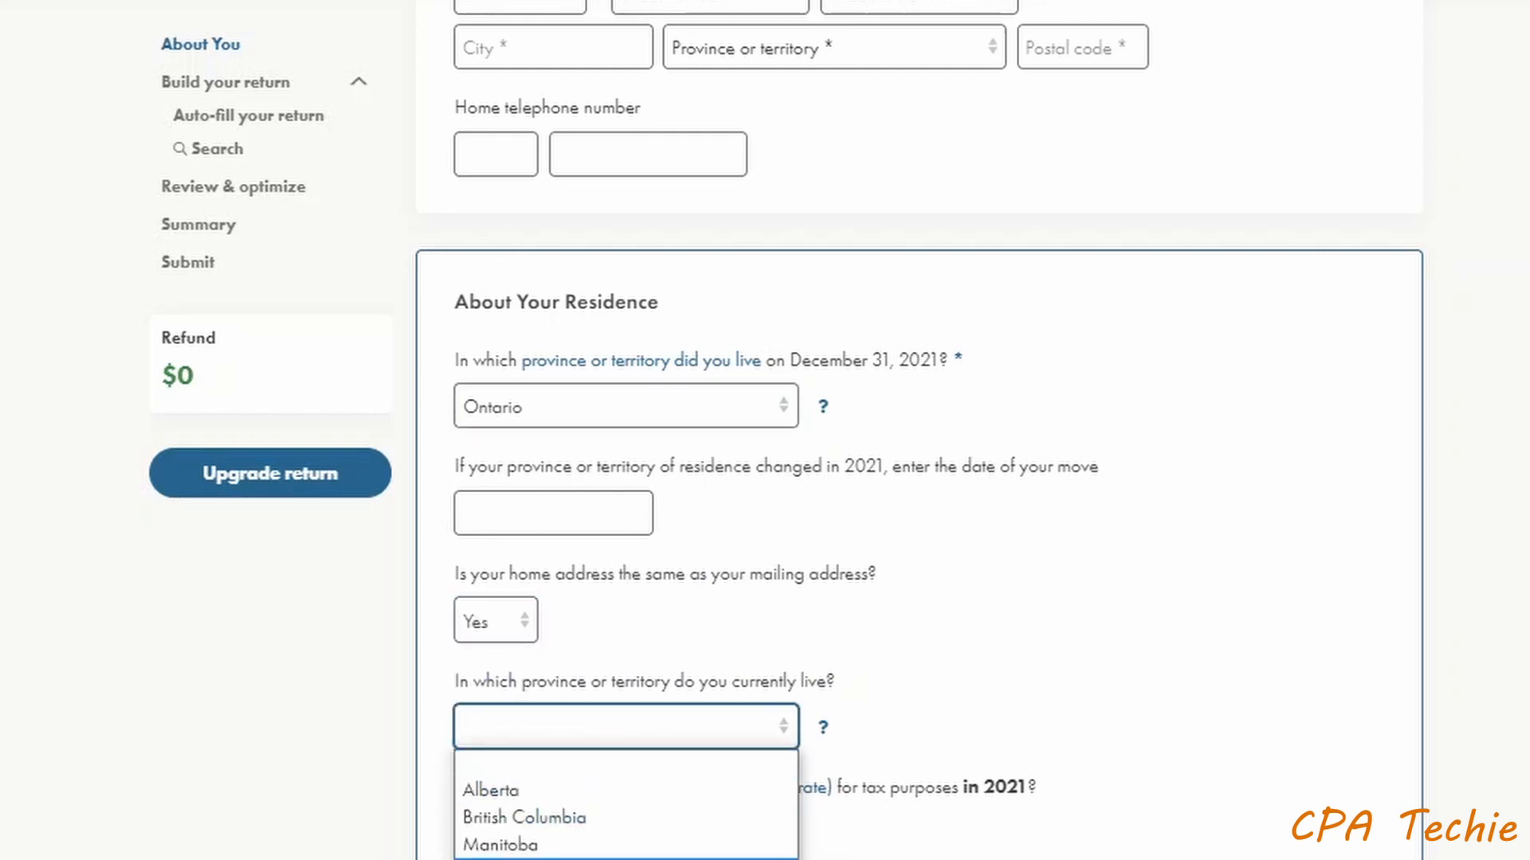
{"action": "left_click", "coordinate": [493, 859]}
{"action": "left_click", "coordinate": [494, 842]}
{"action": "left_click", "coordinate": [495, 859]}
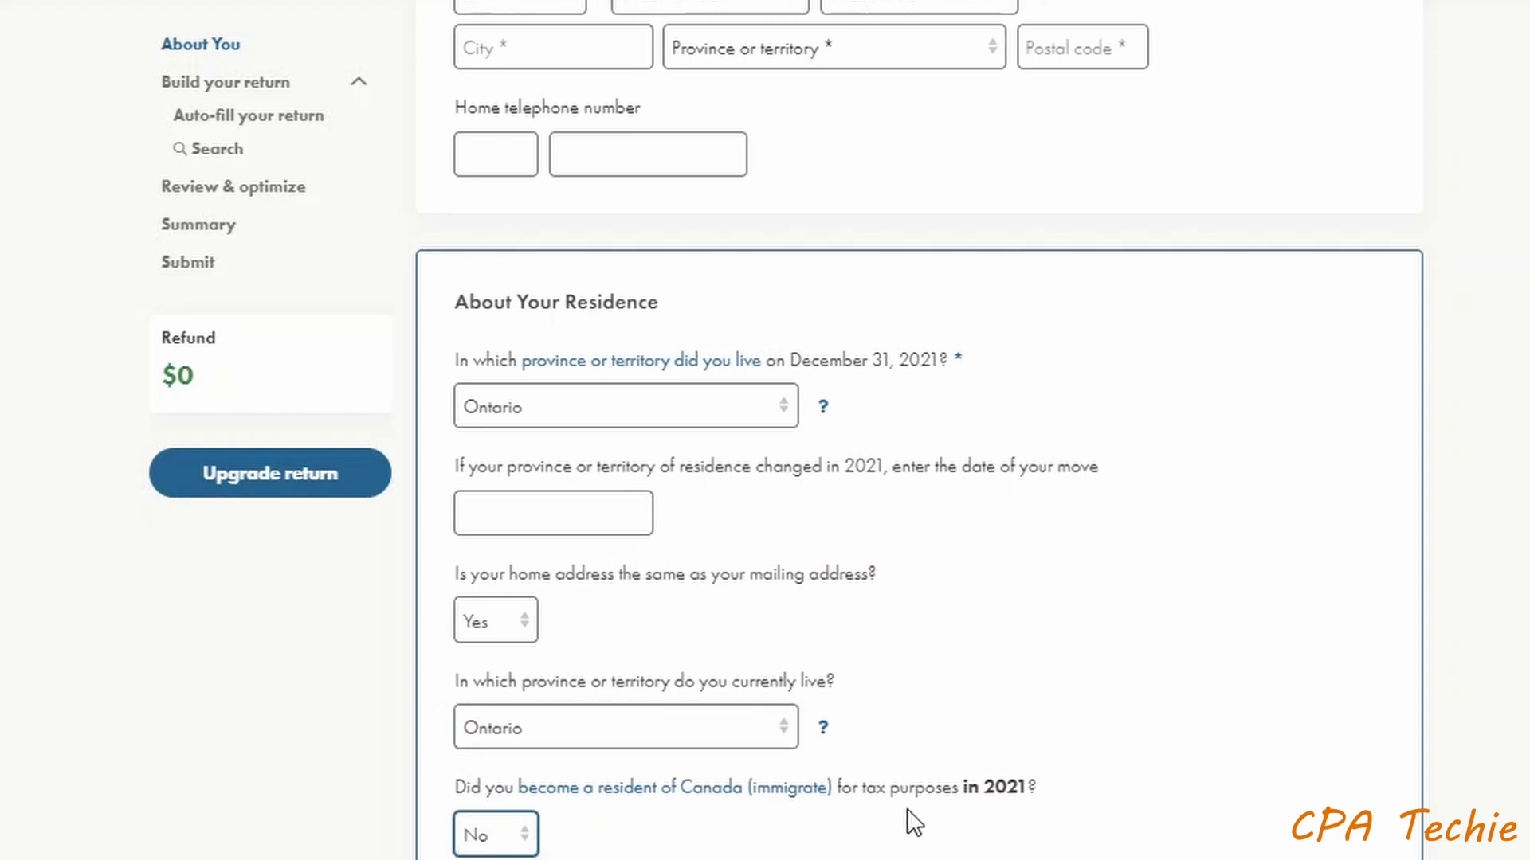
{"action": "scroll", "coordinate": [907, 809], "scroll_direction": "down", "scroll_amount": 4}
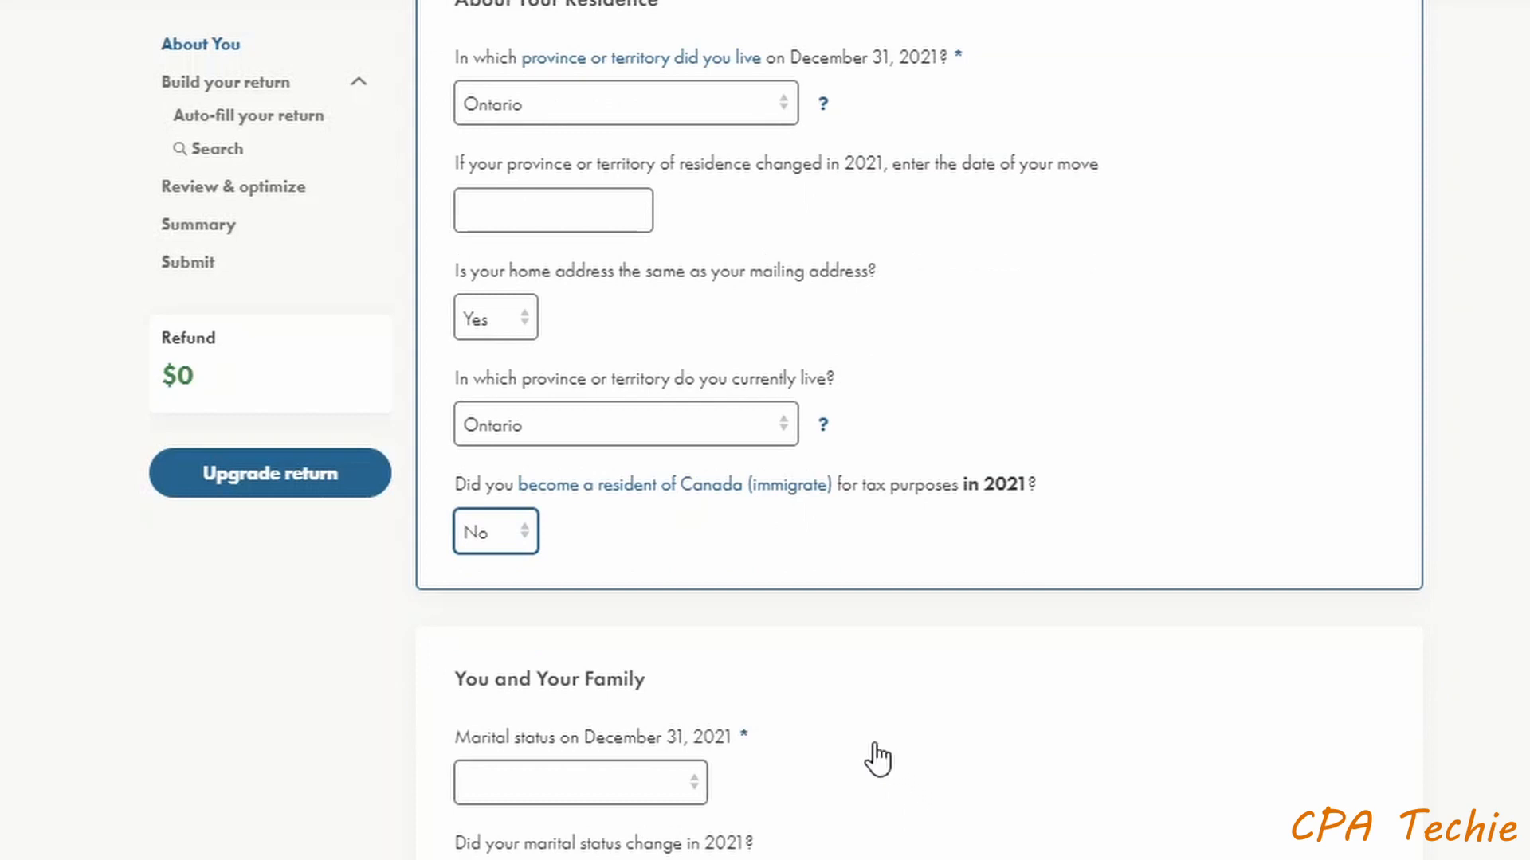
{"action": "scroll", "coordinate": [853, 721], "scroll_direction": "down", "scroll_amount": 2}
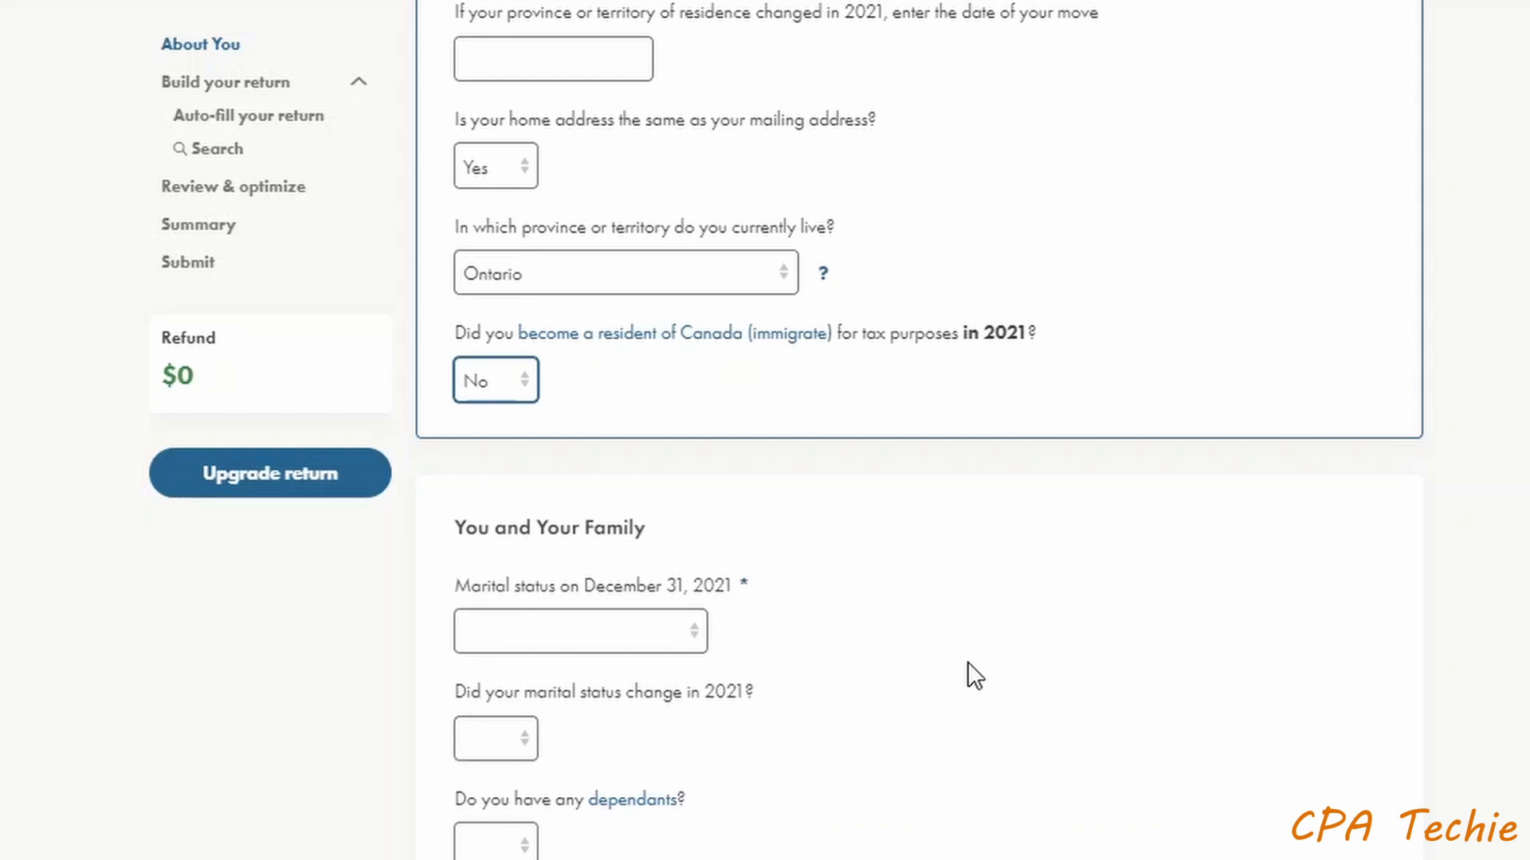
{"action": "left_click", "coordinate": [682, 637]}
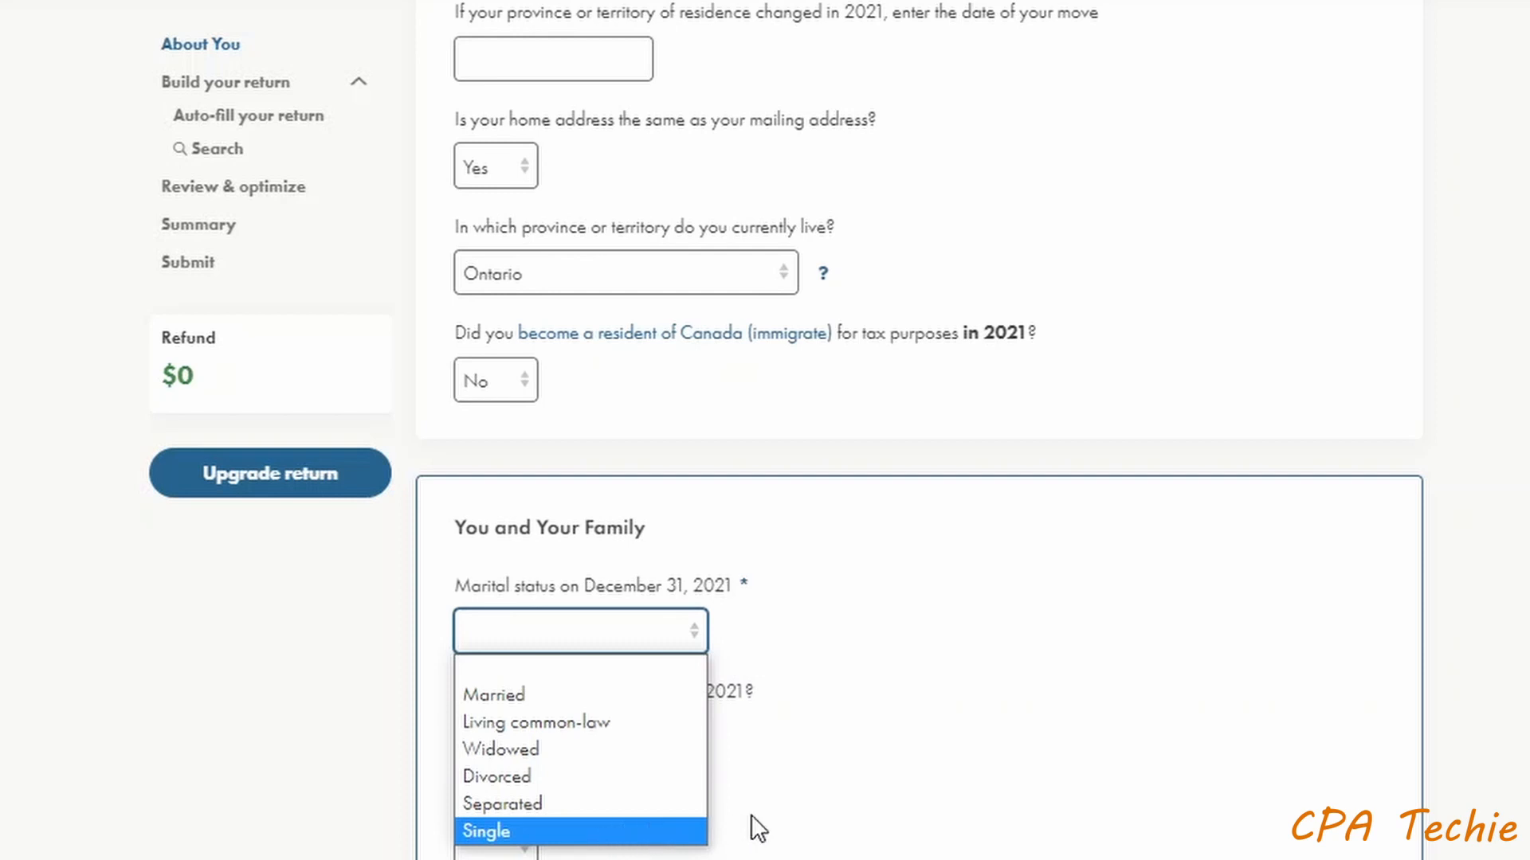
{"action": "left_click", "coordinate": [1040, 745]}
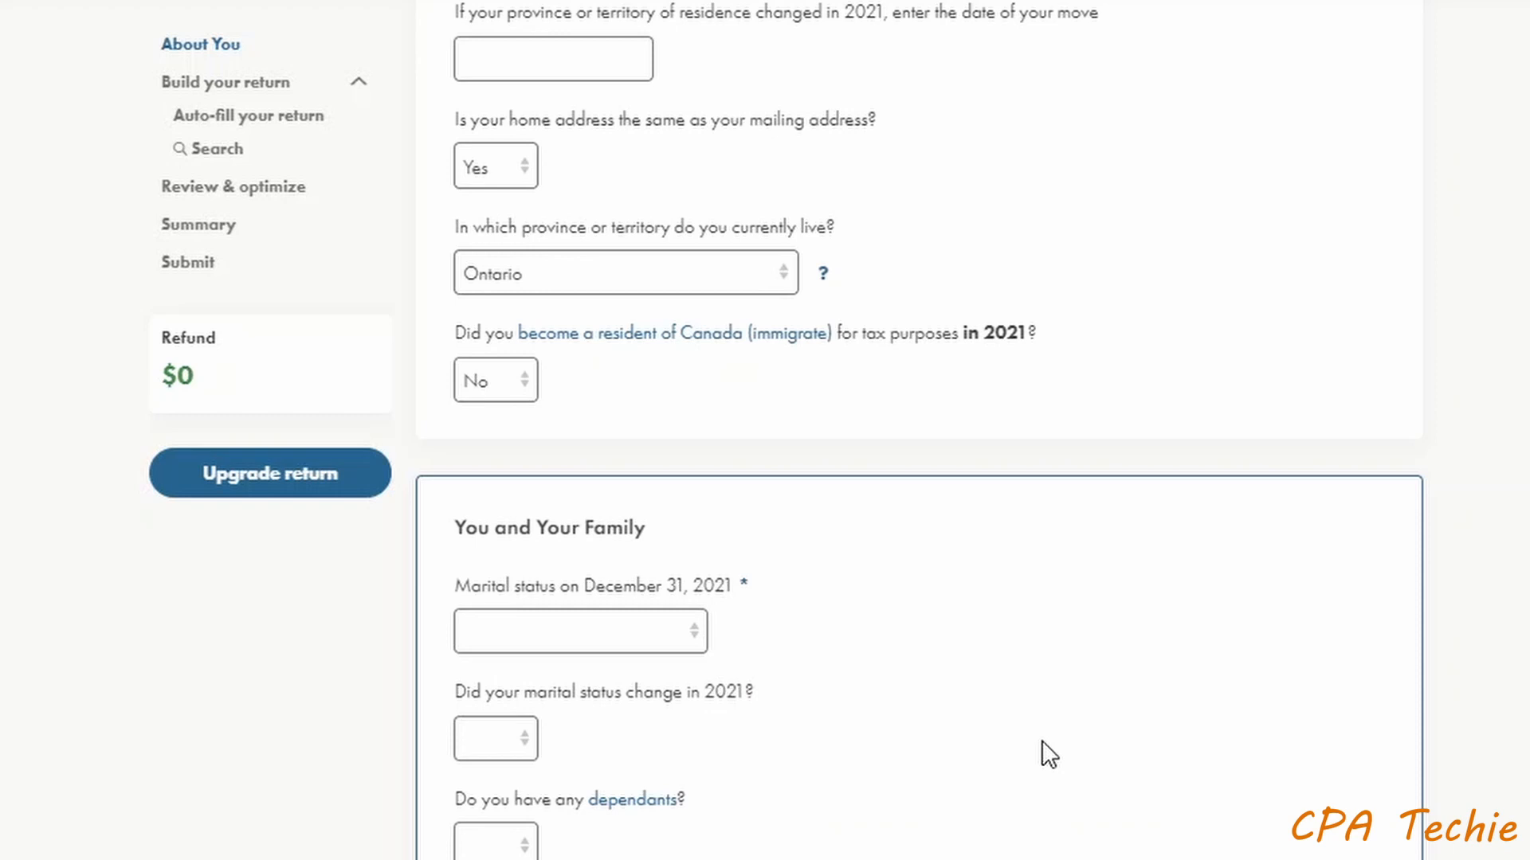
{"action": "scroll", "coordinate": [1048, 754], "scroll_direction": "down", "scroll_amount": 5}
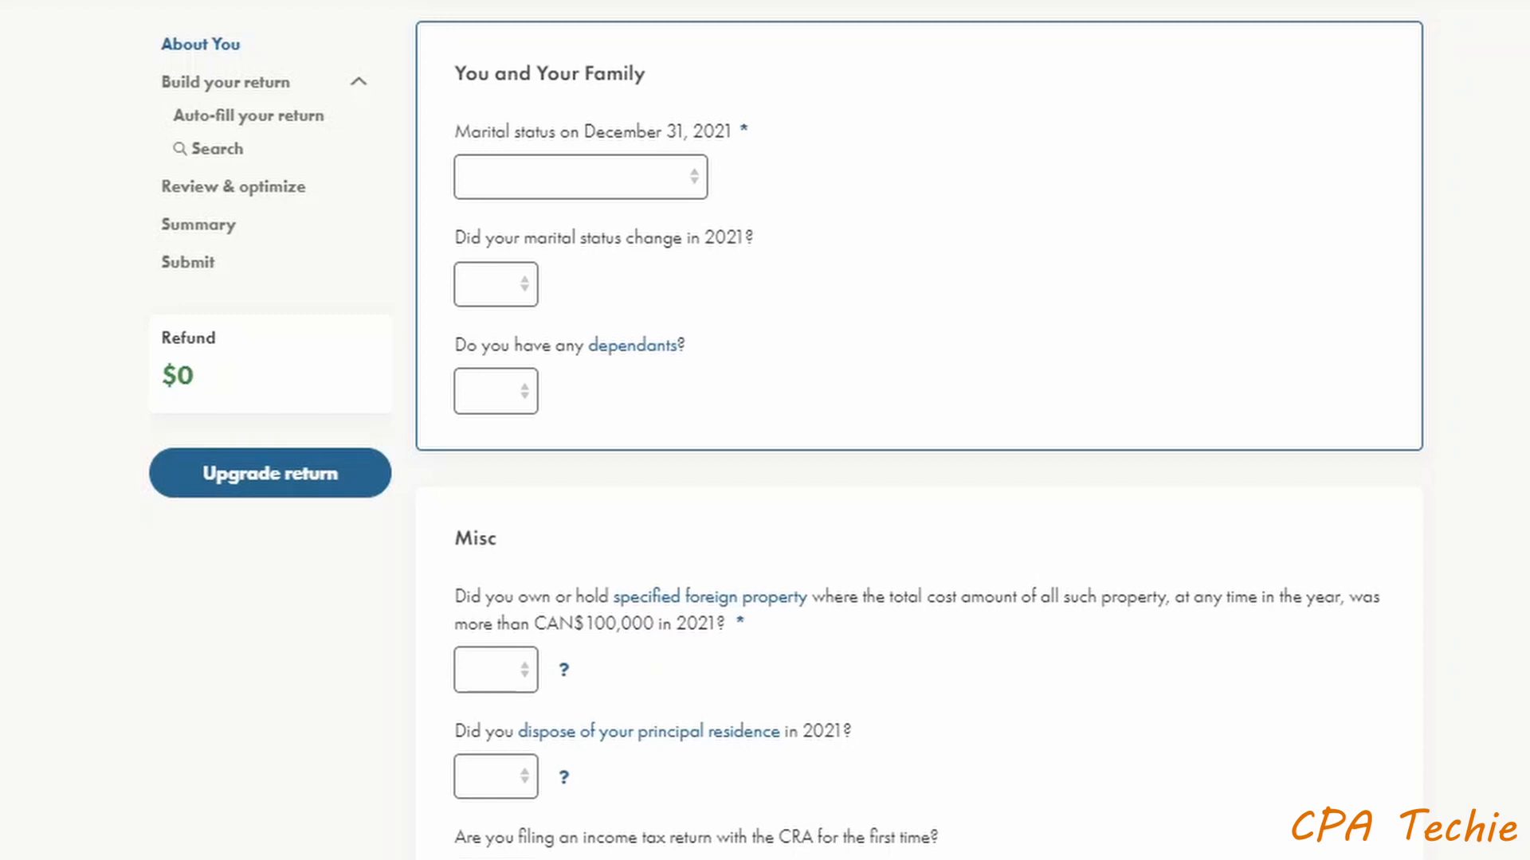
{"action": "scroll", "coordinate": [1256, 574], "scroll_direction": "down", "scroll_amount": 2}
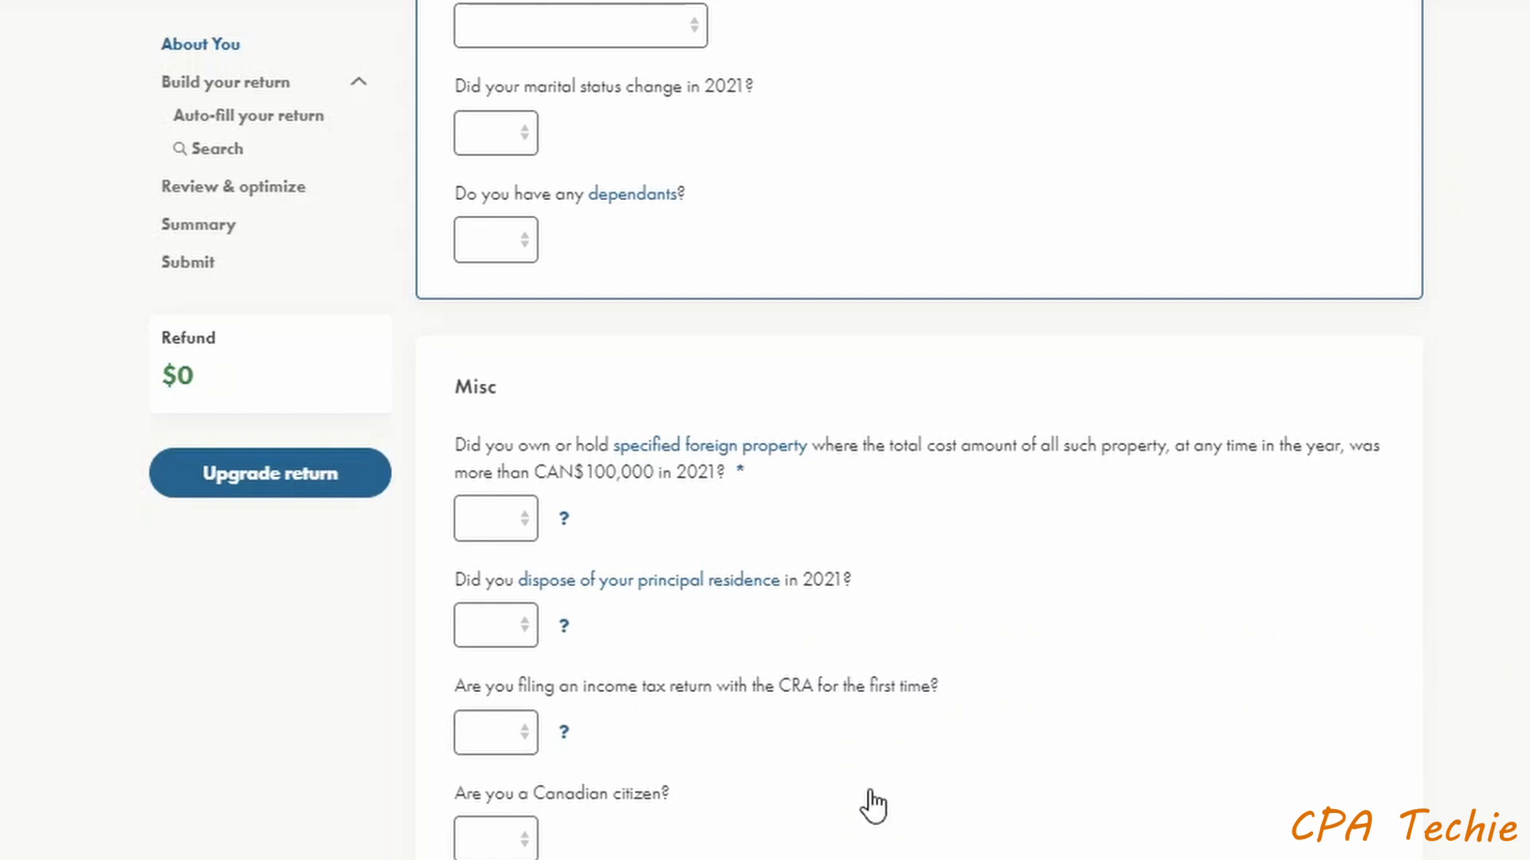
{"action": "scroll", "coordinate": [860, 813], "scroll_direction": "down", "scroll_amount": 2}
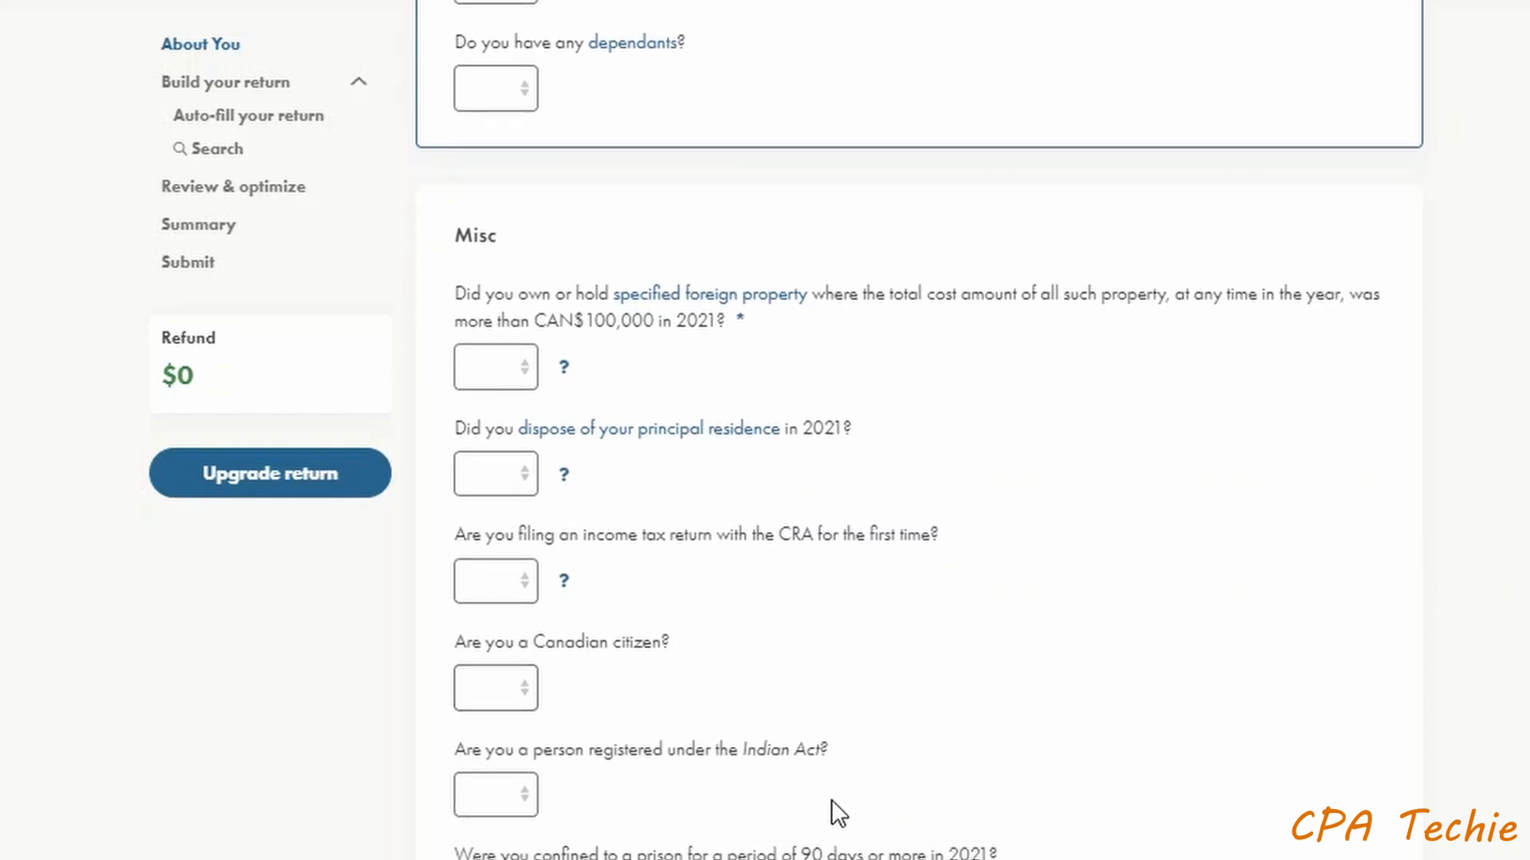
{"action": "scroll", "coordinate": [829, 773], "scroll_direction": "down", "scroll_amount": 2}
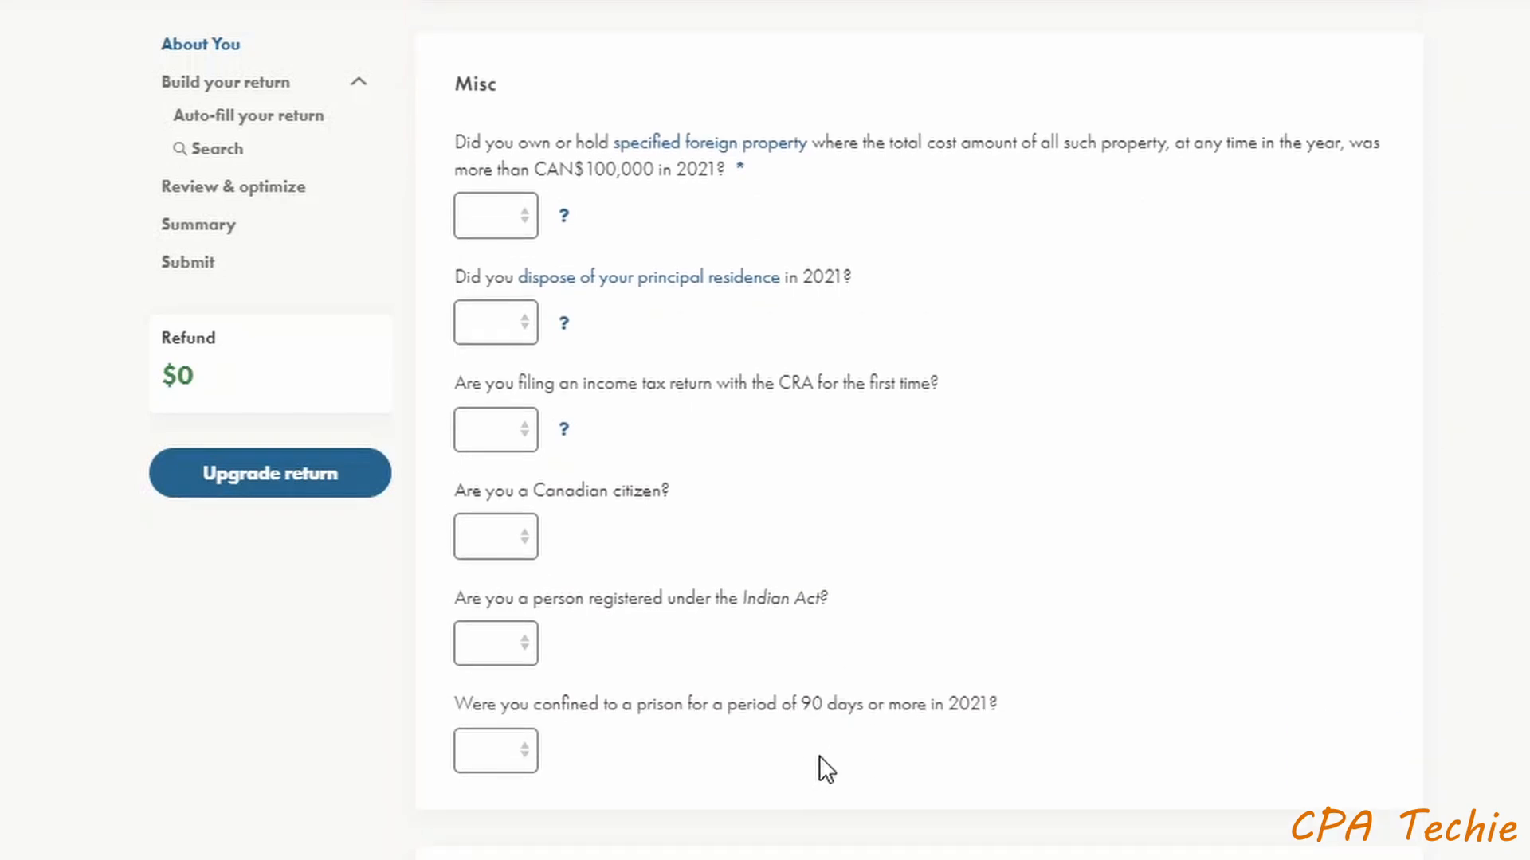
{"action": "scroll", "coordinate": [817, 752], "scroll_direction": "down", "scroll_amount": 2}
{"action": "scroll", "coordinate": [835, 754], "scroll_direction": "down", "scroll_amount": 2}
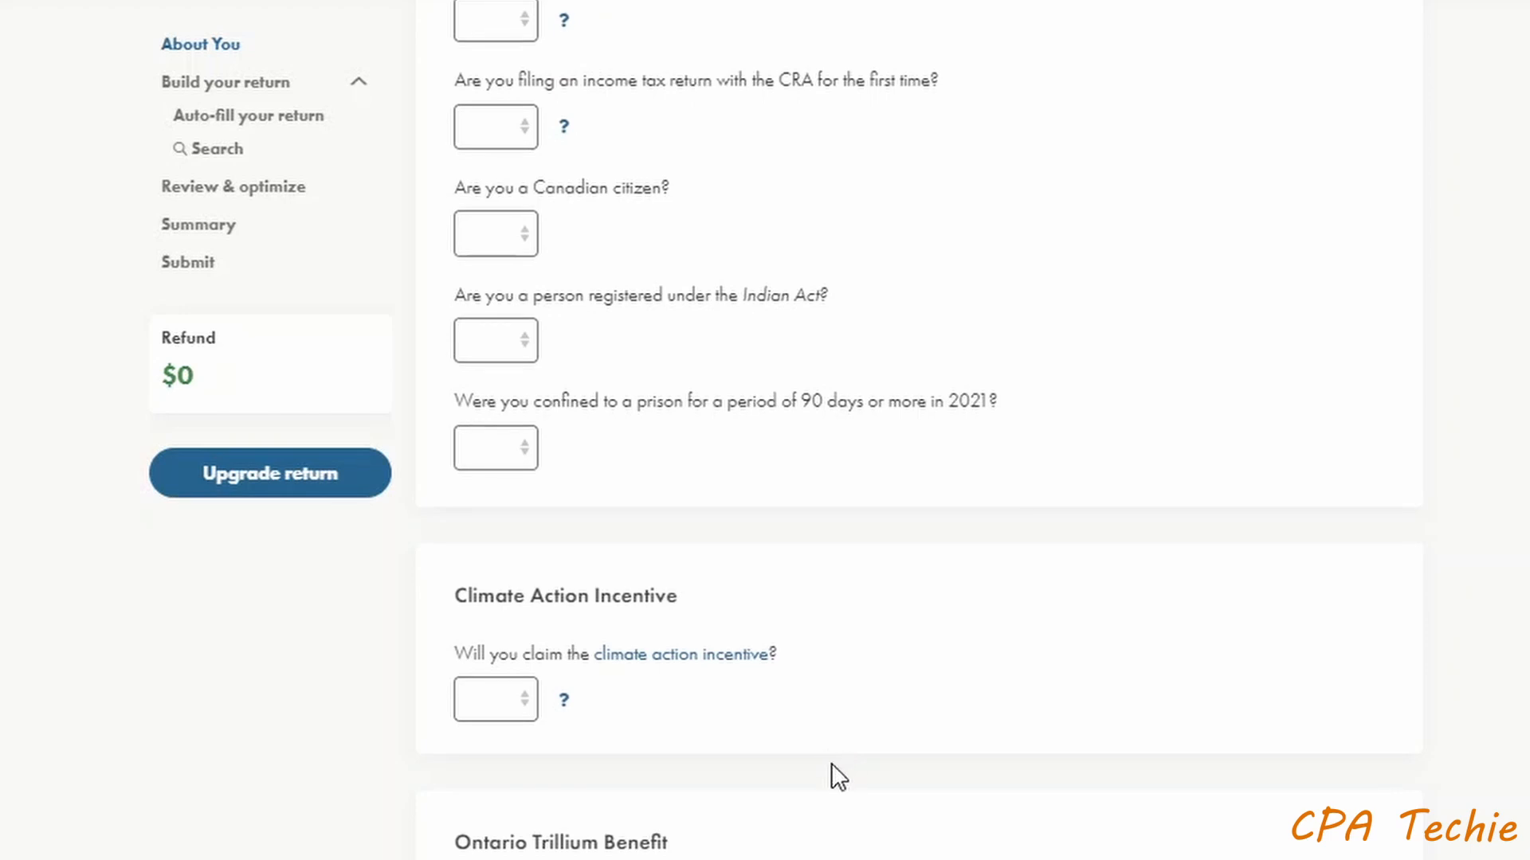
{"action": "scroll", "coordinate": [780, 678], "scroll_direction": "down", "scroll_amount": 2}
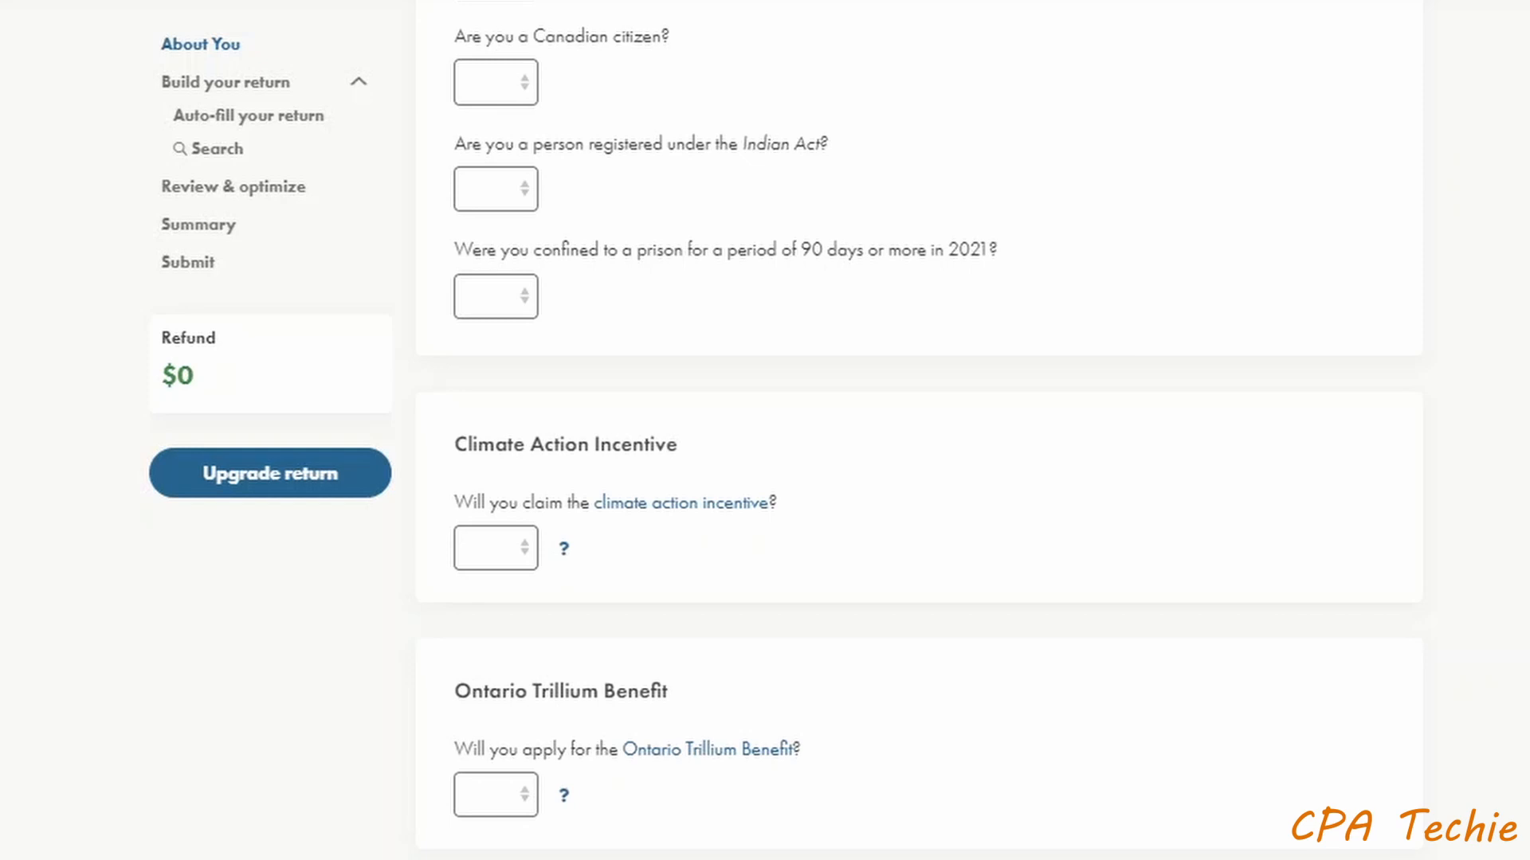
{"action": "scroll", "coordinate": [919, 430], "scroll_direction": "down", "scroll_amount": 2}
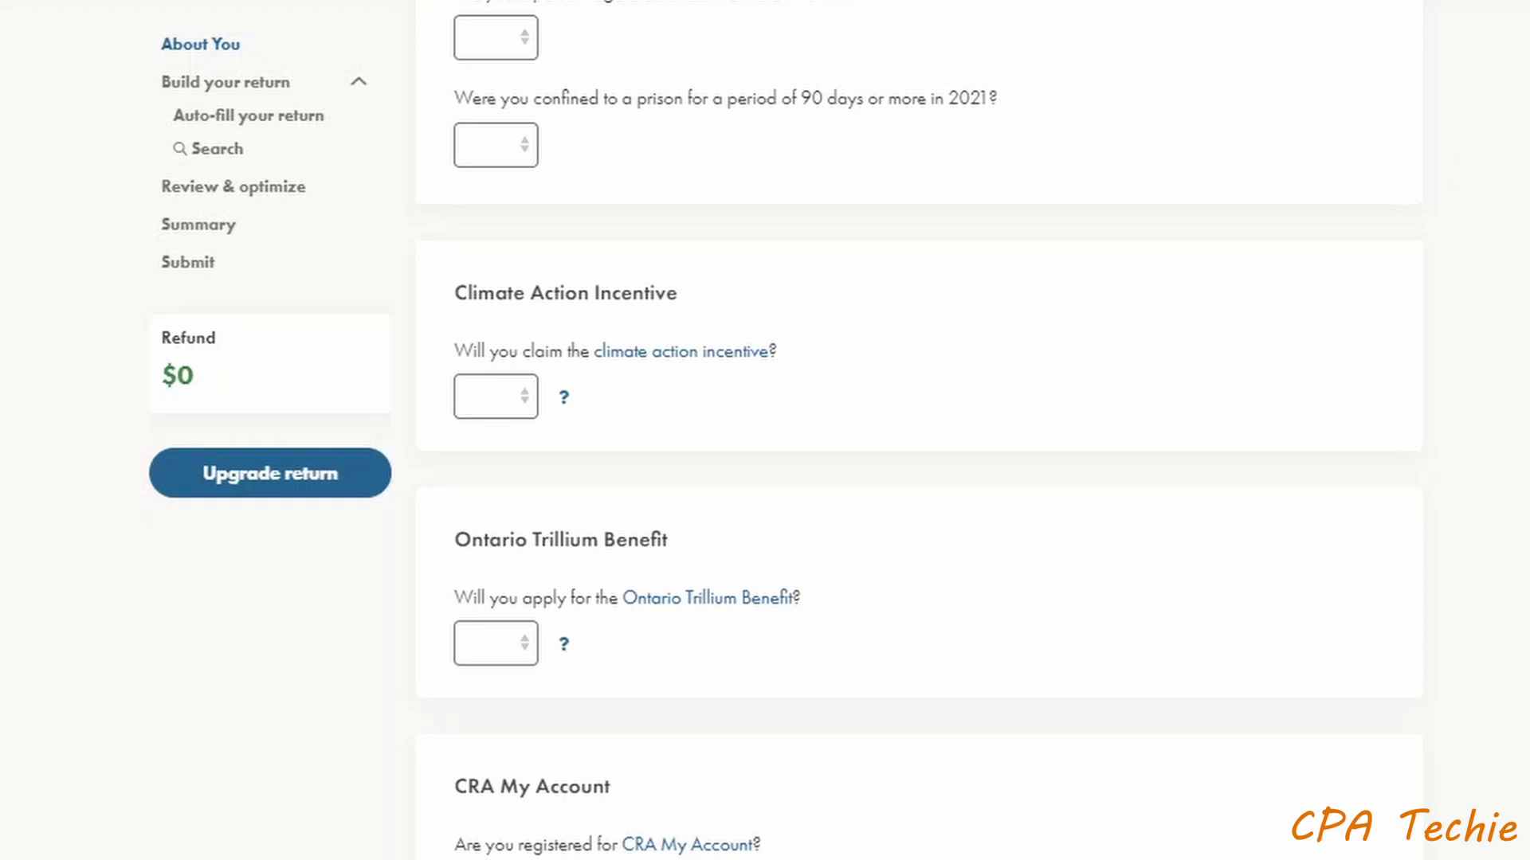
{"action": "scroll", "coordinate": [919, 430], "scroll_direction": "down", "scroll_amount": 2}
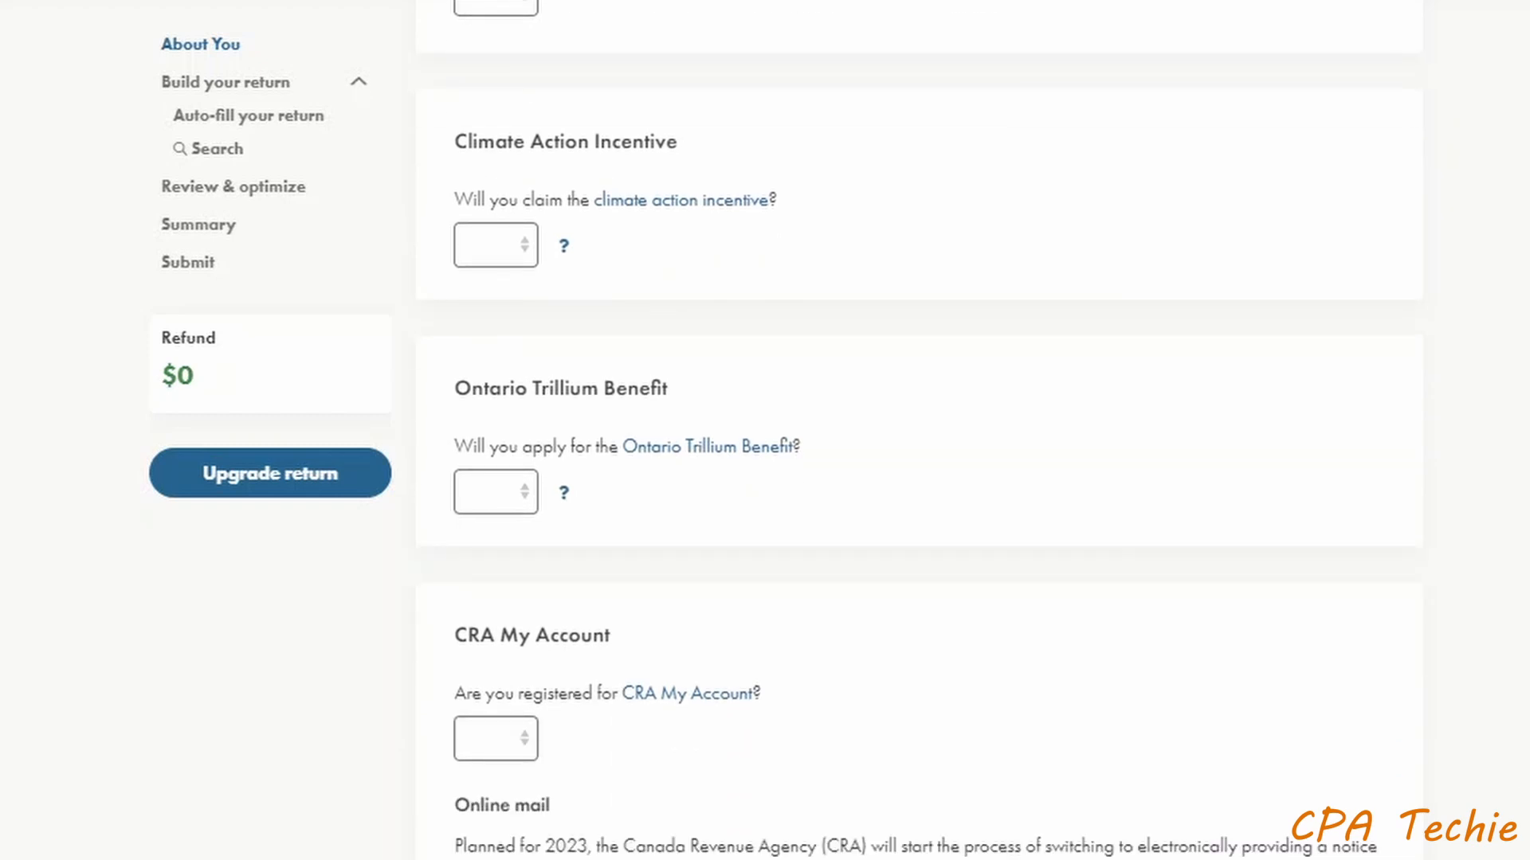
{"action": "scroll", "coordinate": [1425, 556], "scroll_direction": "down", "scroll_amount": 2}
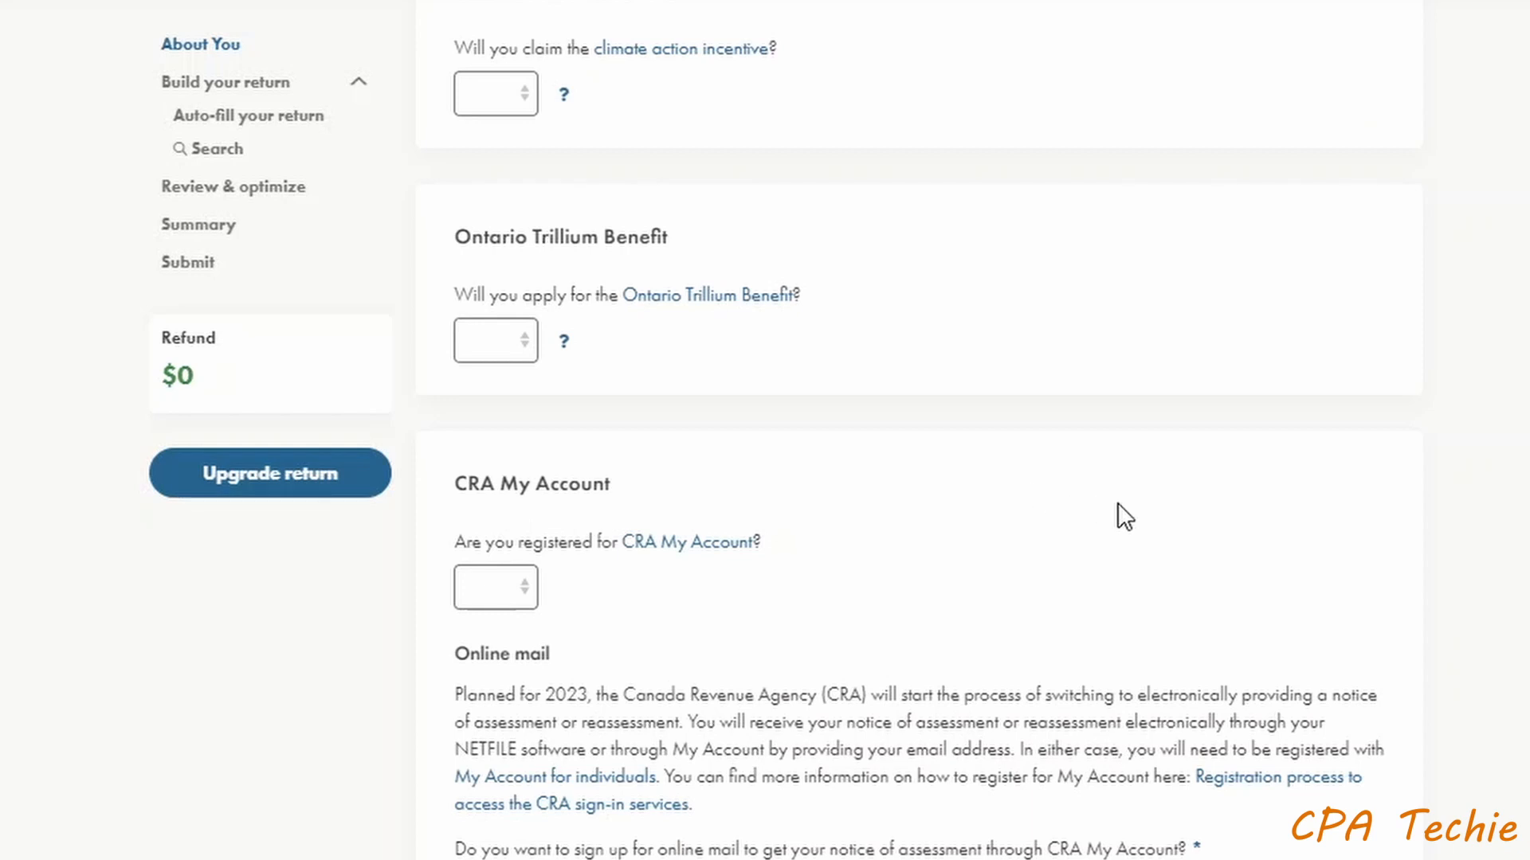
{"action": "scroll", "coordinate": [1112, 500], "scroll_direction": "down", "scroll_amount": 2}
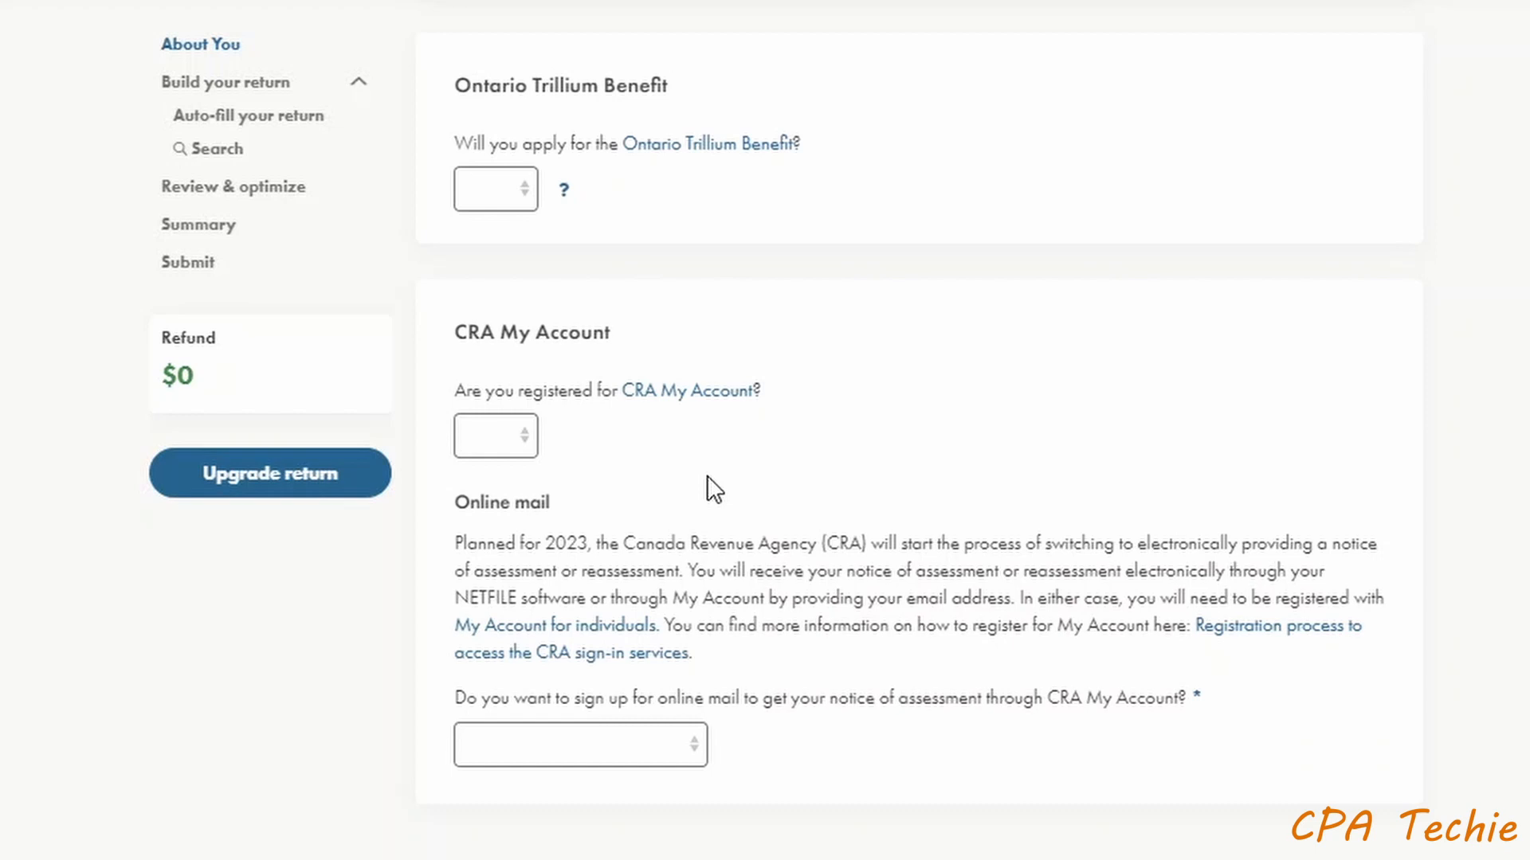
{"action": "scroll", "coordinate": [695, 490], "scroll_direction": "down", "scroll_amount": 2}
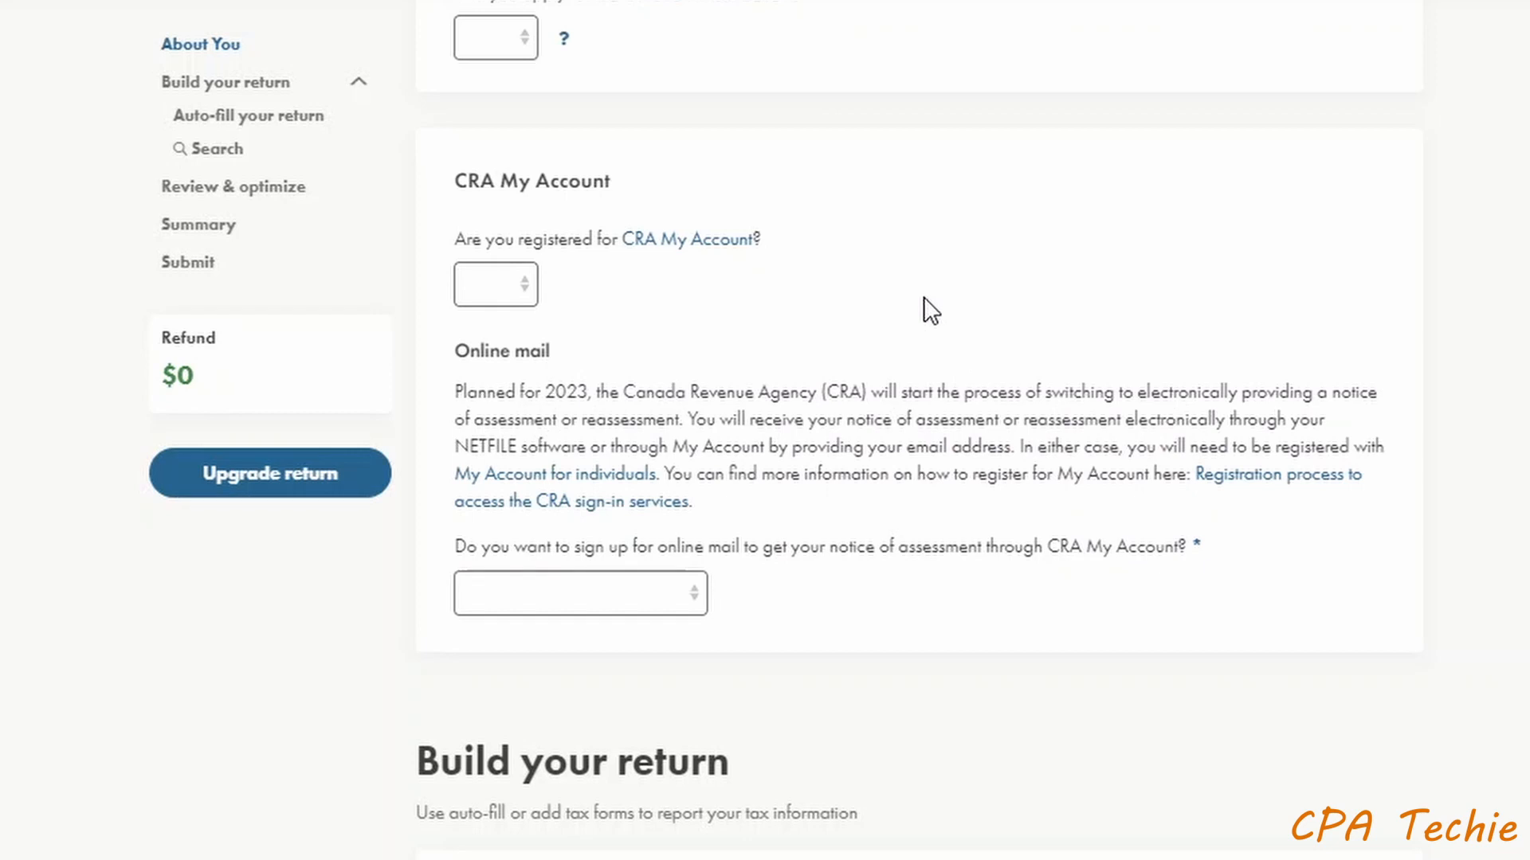
{"action": "scroll", "coordinate": [960, 300], "scroll_direction": "down", "scroll_amount": 2}
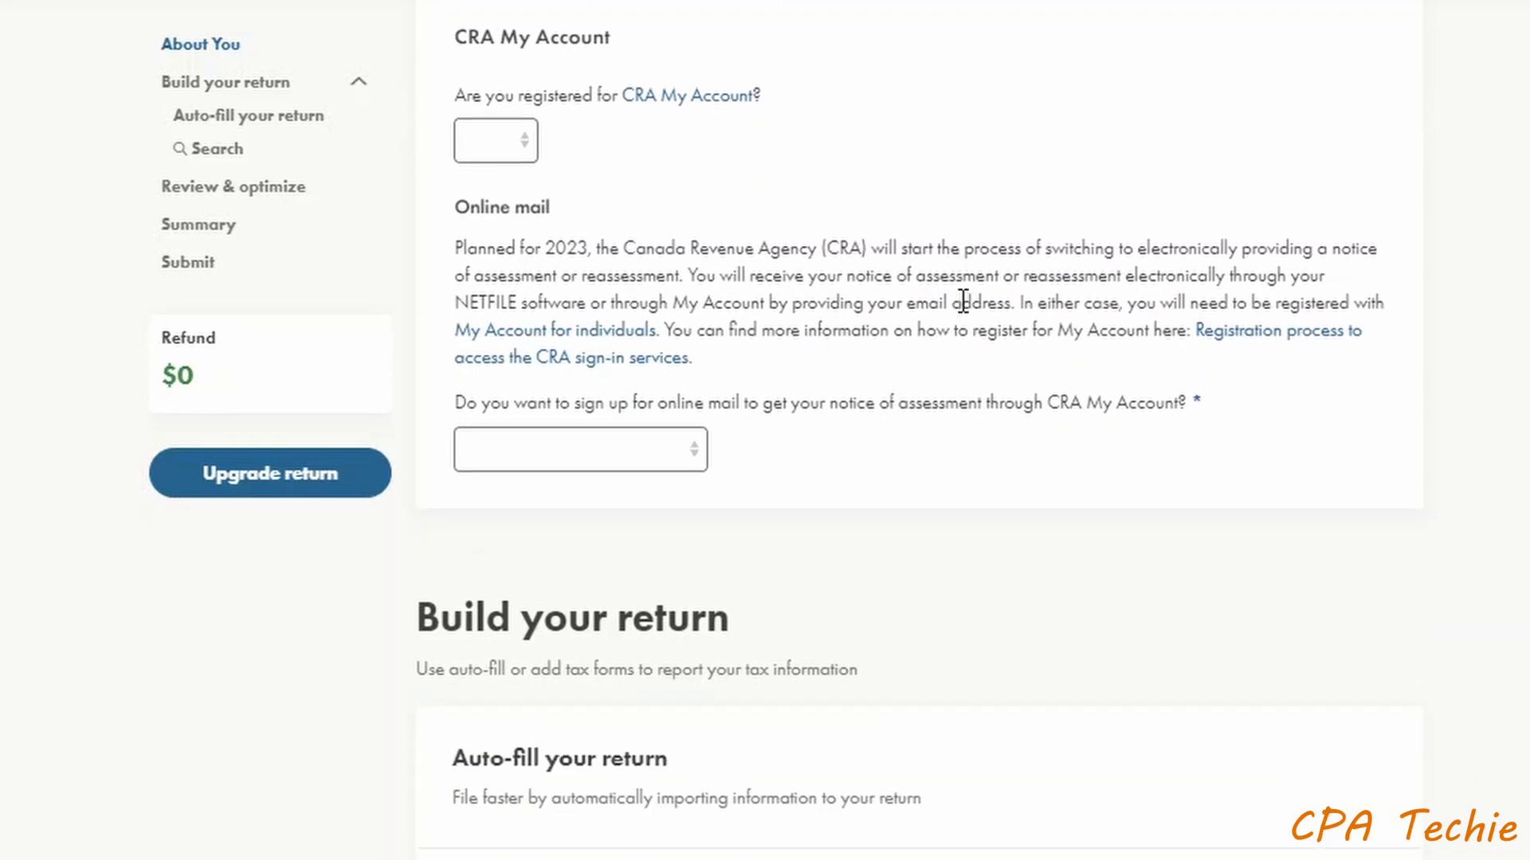
{"action": "scroll", "coordinate": [961, 311], "scroll_direction": "down", "scroll_amount": 2}
{"action": "scroll", "coordinate": [792, 629], "scroll_direction": "down", "scroll_amount": 2}
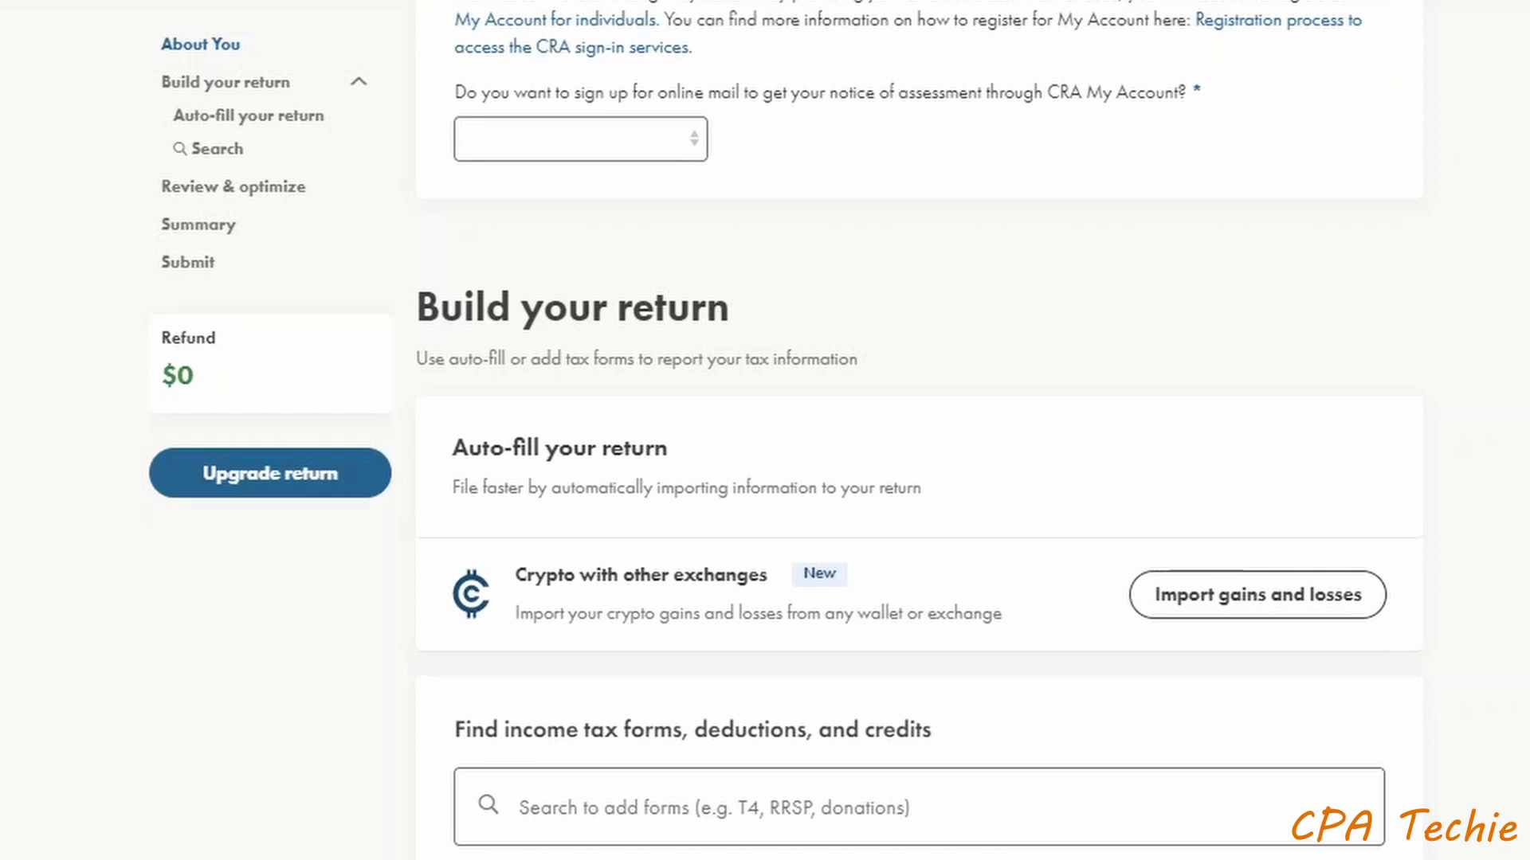
- Add an Employment Income T4 via 't4' search, with employer Rogers and box 10 set to ON
{"action": "scroll", "coordinate": [919, 431], "scroll_direction": "down", "scroll_amount": 2}
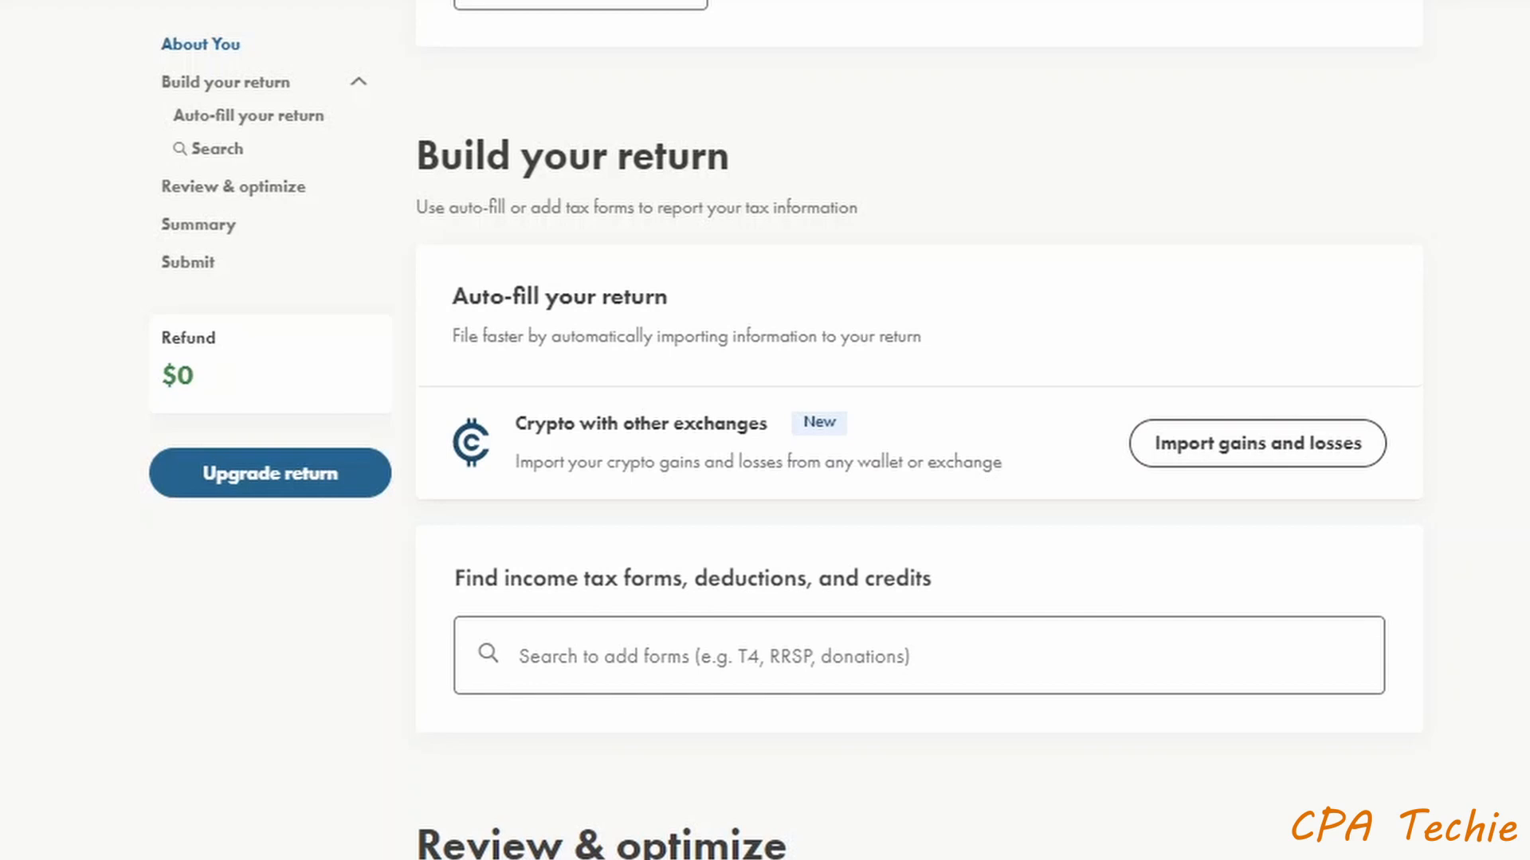
{"action": "left_click", "coordinate": [956, 645]}
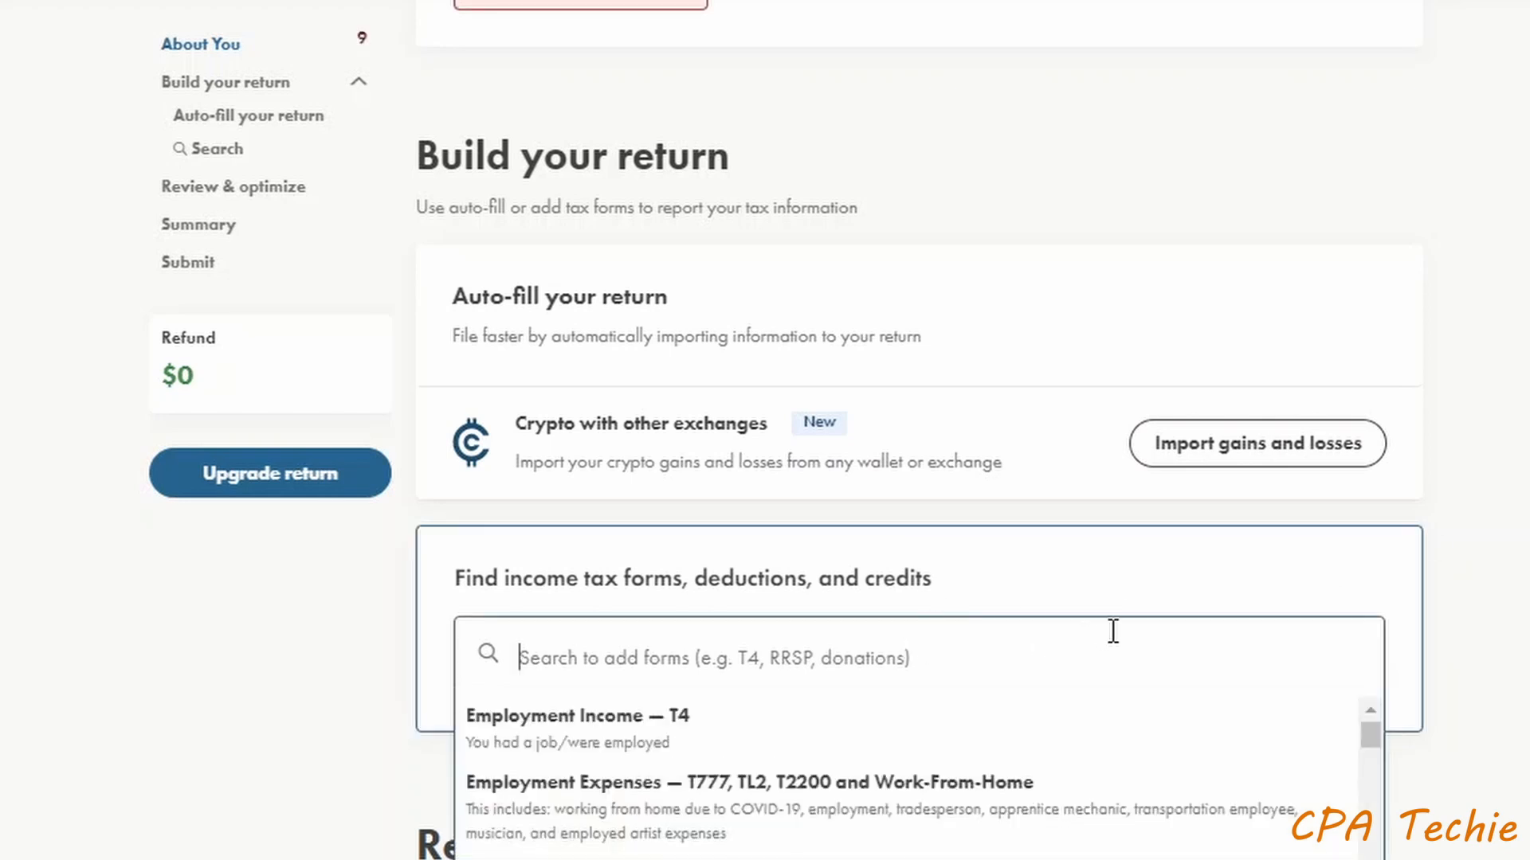
{"action": "type", "text": "t4"}
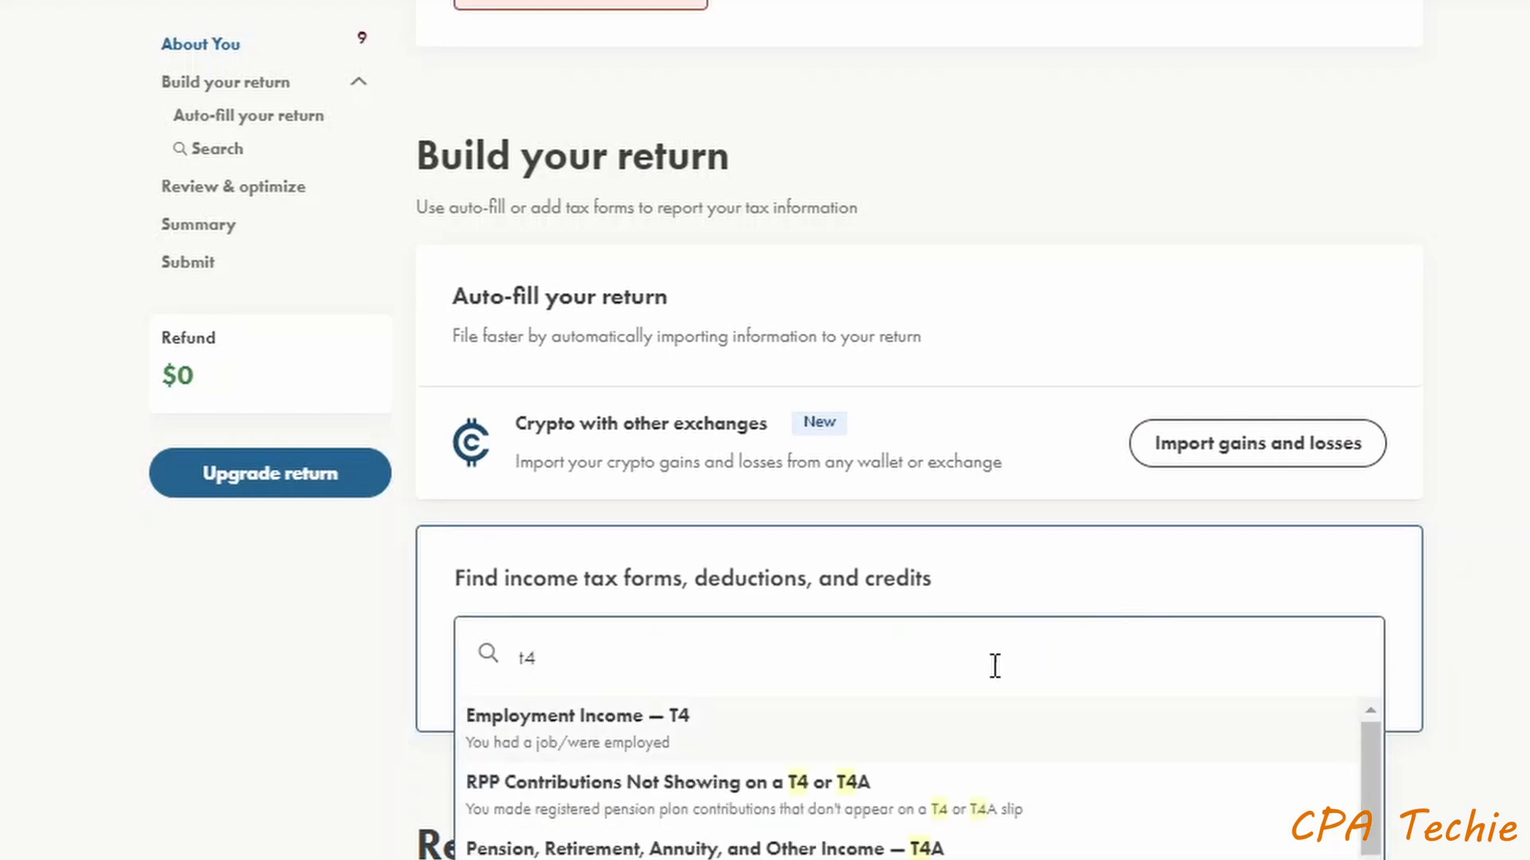
{"action": "left_click", "coordinate": [723, 741]}
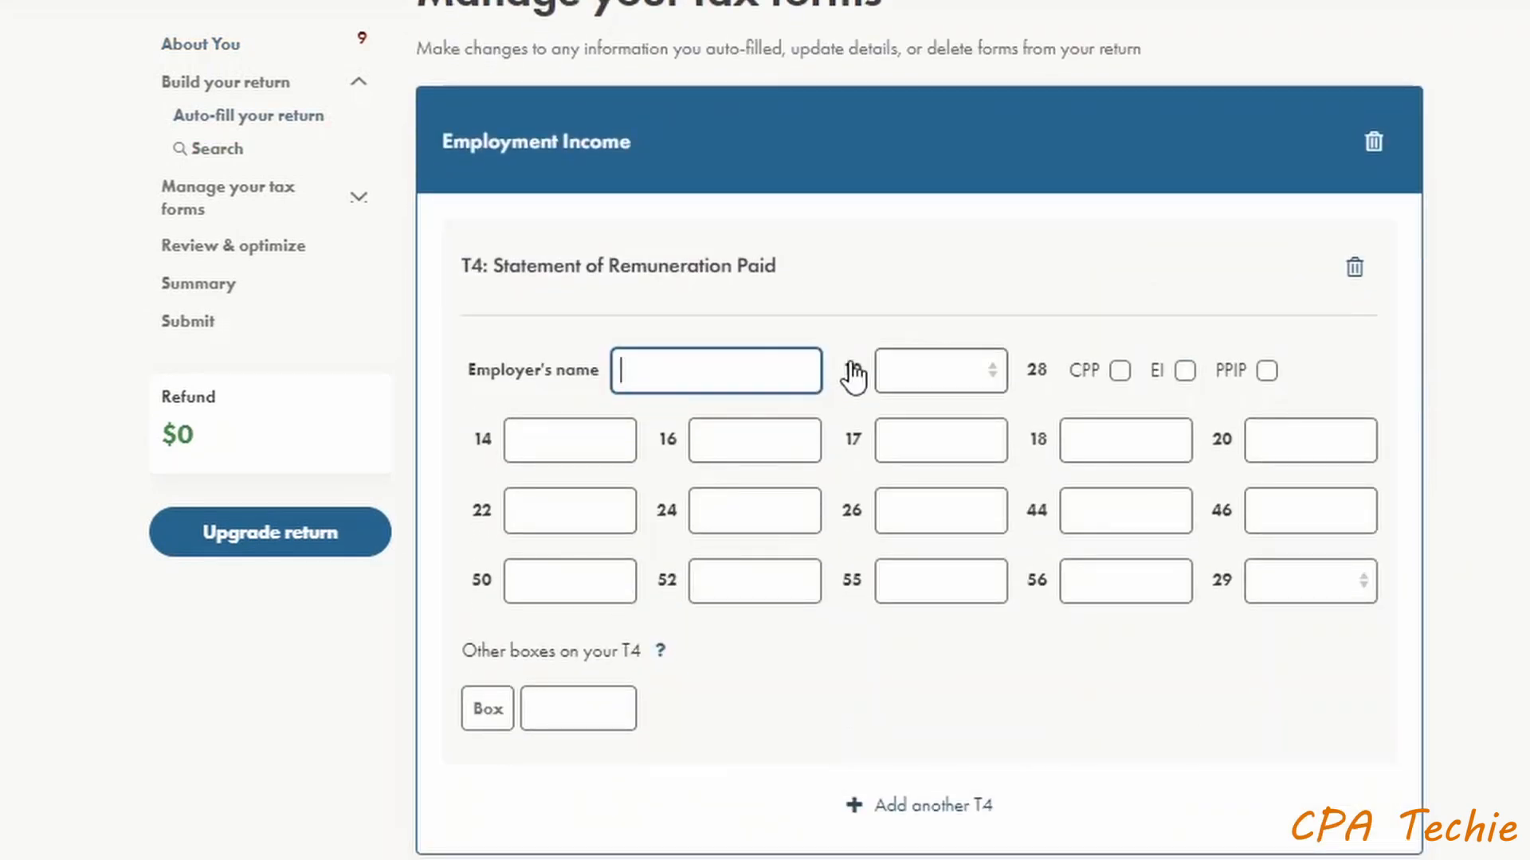
{"action": "type", "text": "Rogers"}
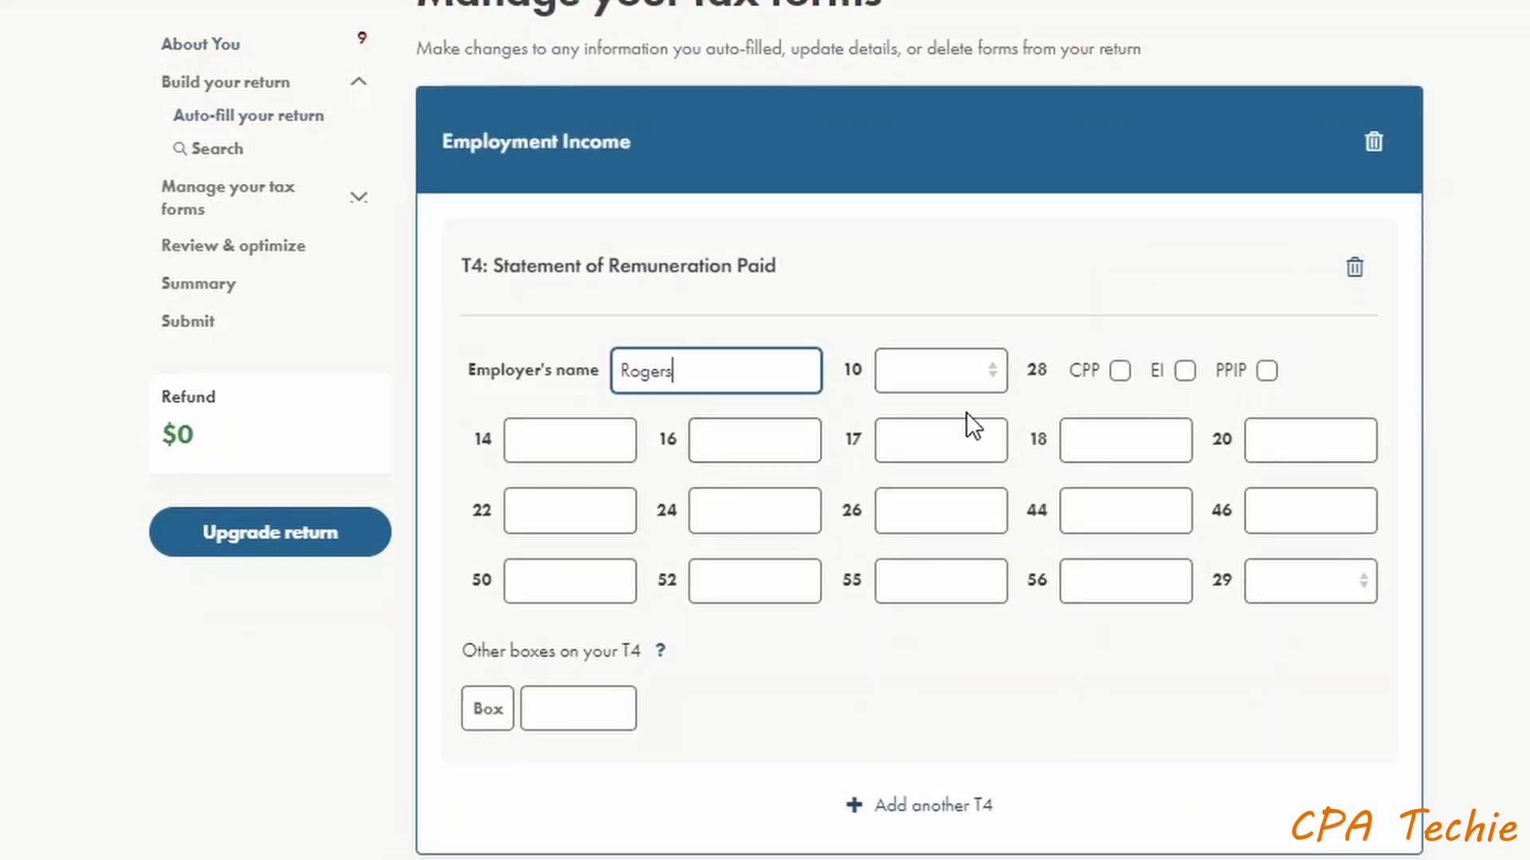
{"action": "left_click", "coordinate": [922, 381]}
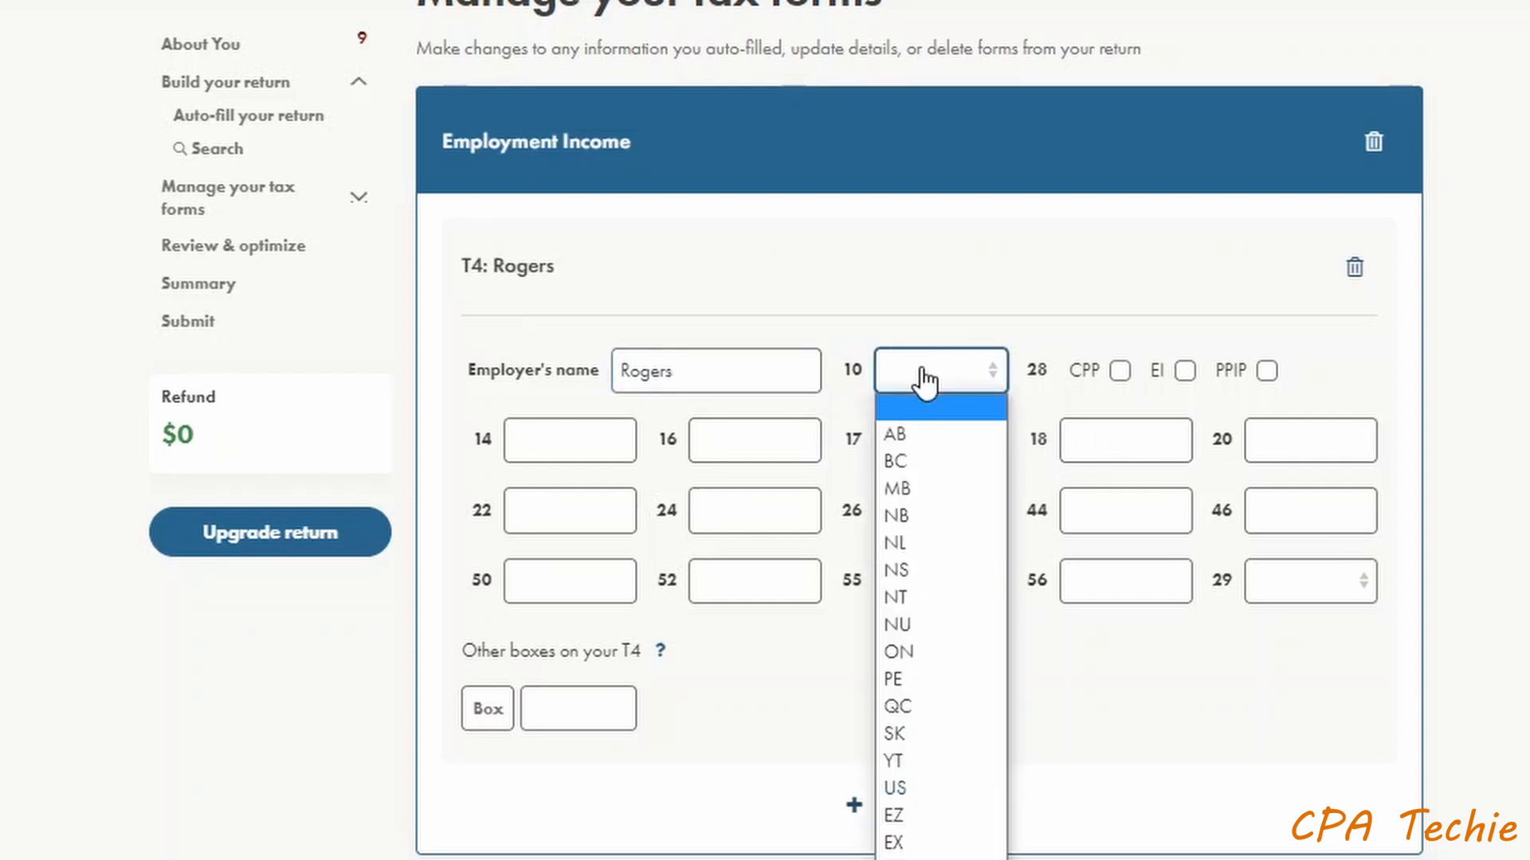
{"action": "left_click", "coordinate": [922, 653]}
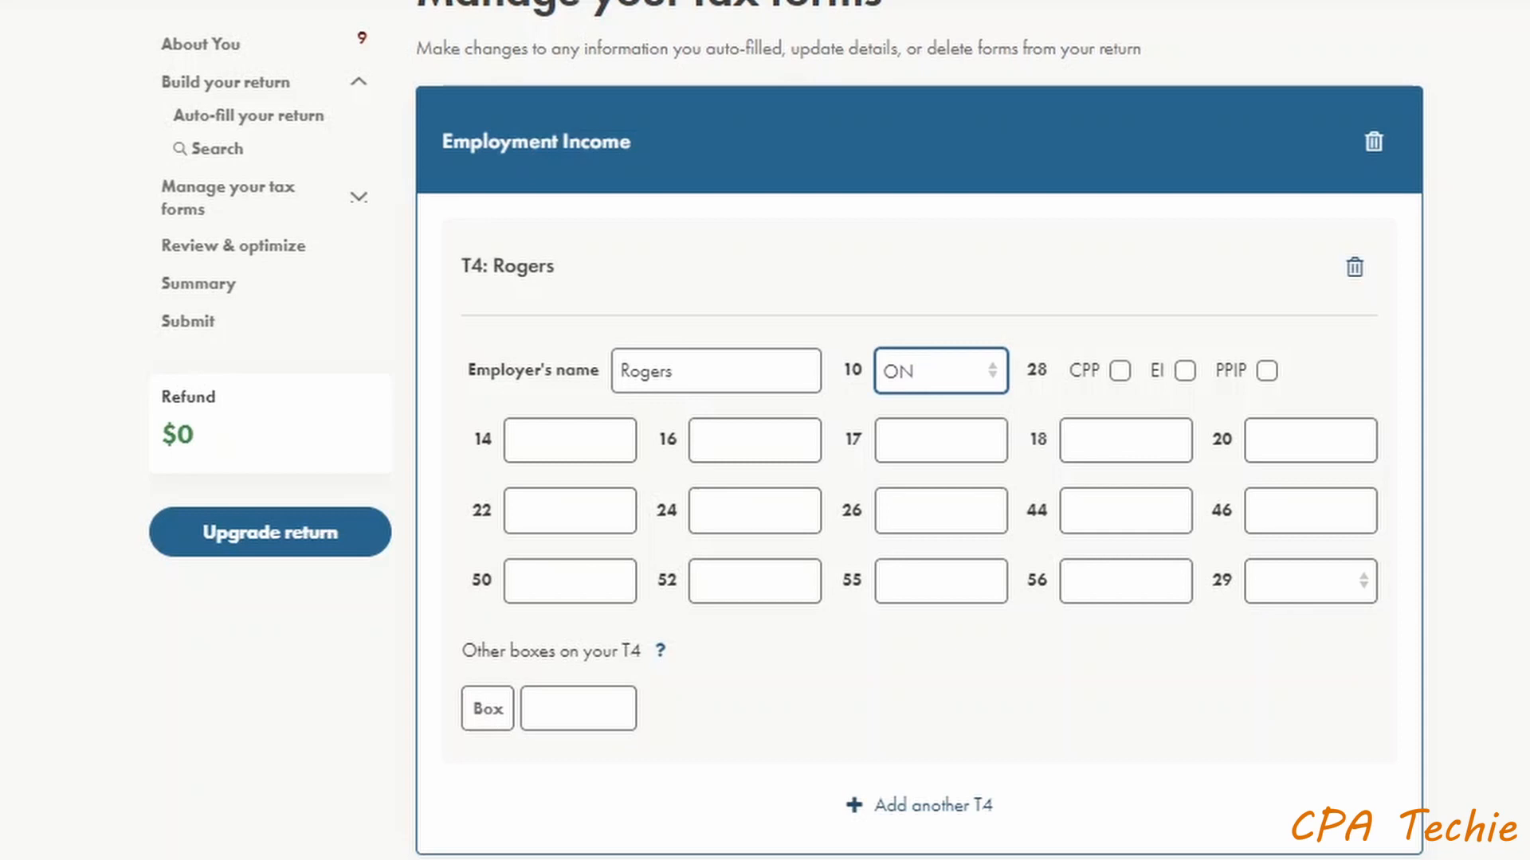
{"action": "scroll", "coordinate": [916, 478], "scroll_direction": "up", "scroll_amount": 8}
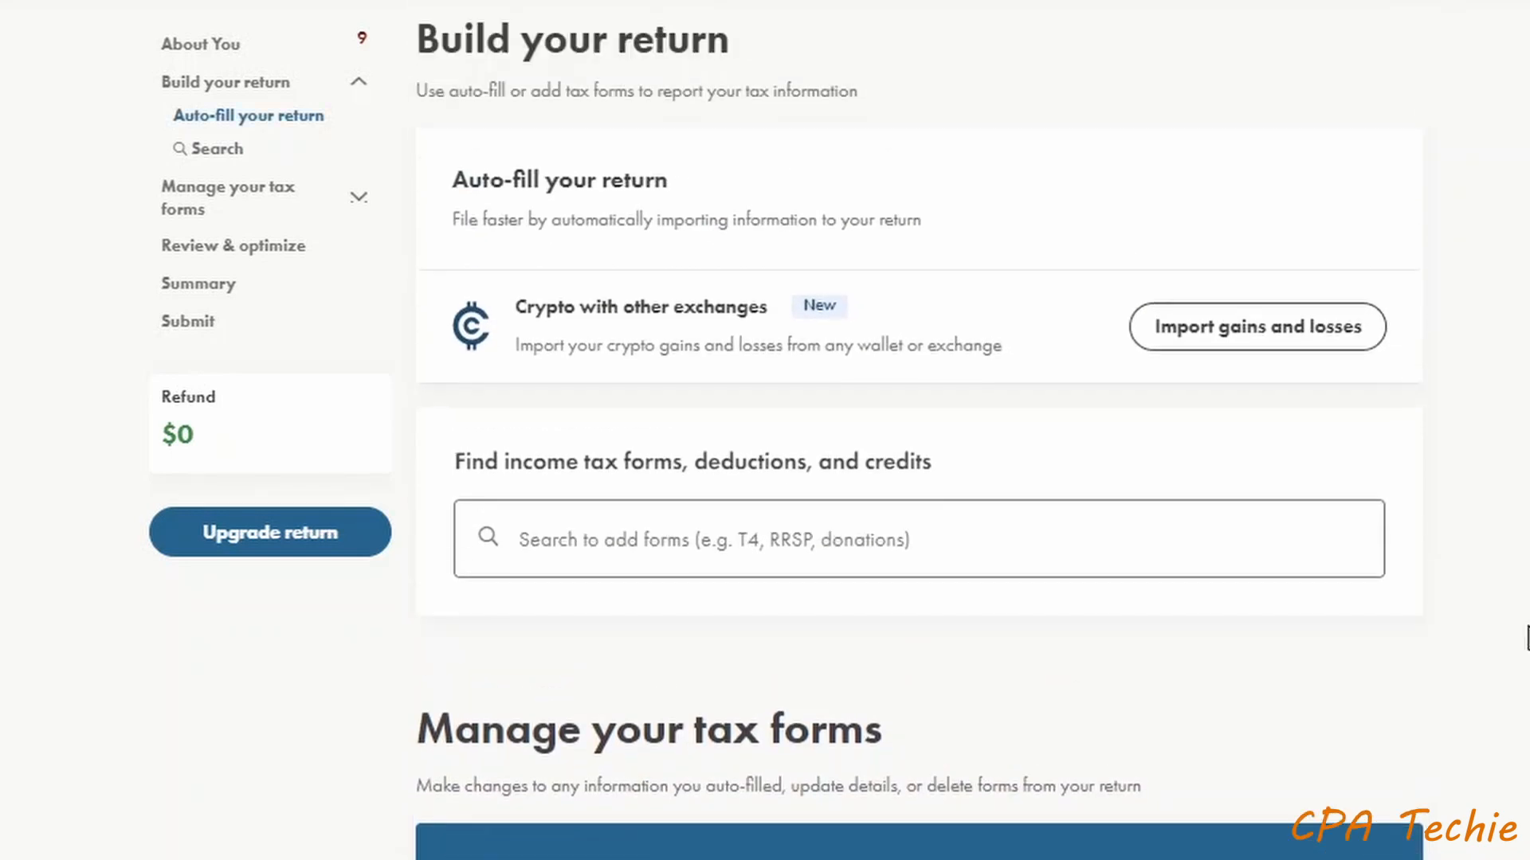
{"action": "scroll", "coordinate": [1527, 637], "scroll_direction": "up", "scroll_amount": 2}
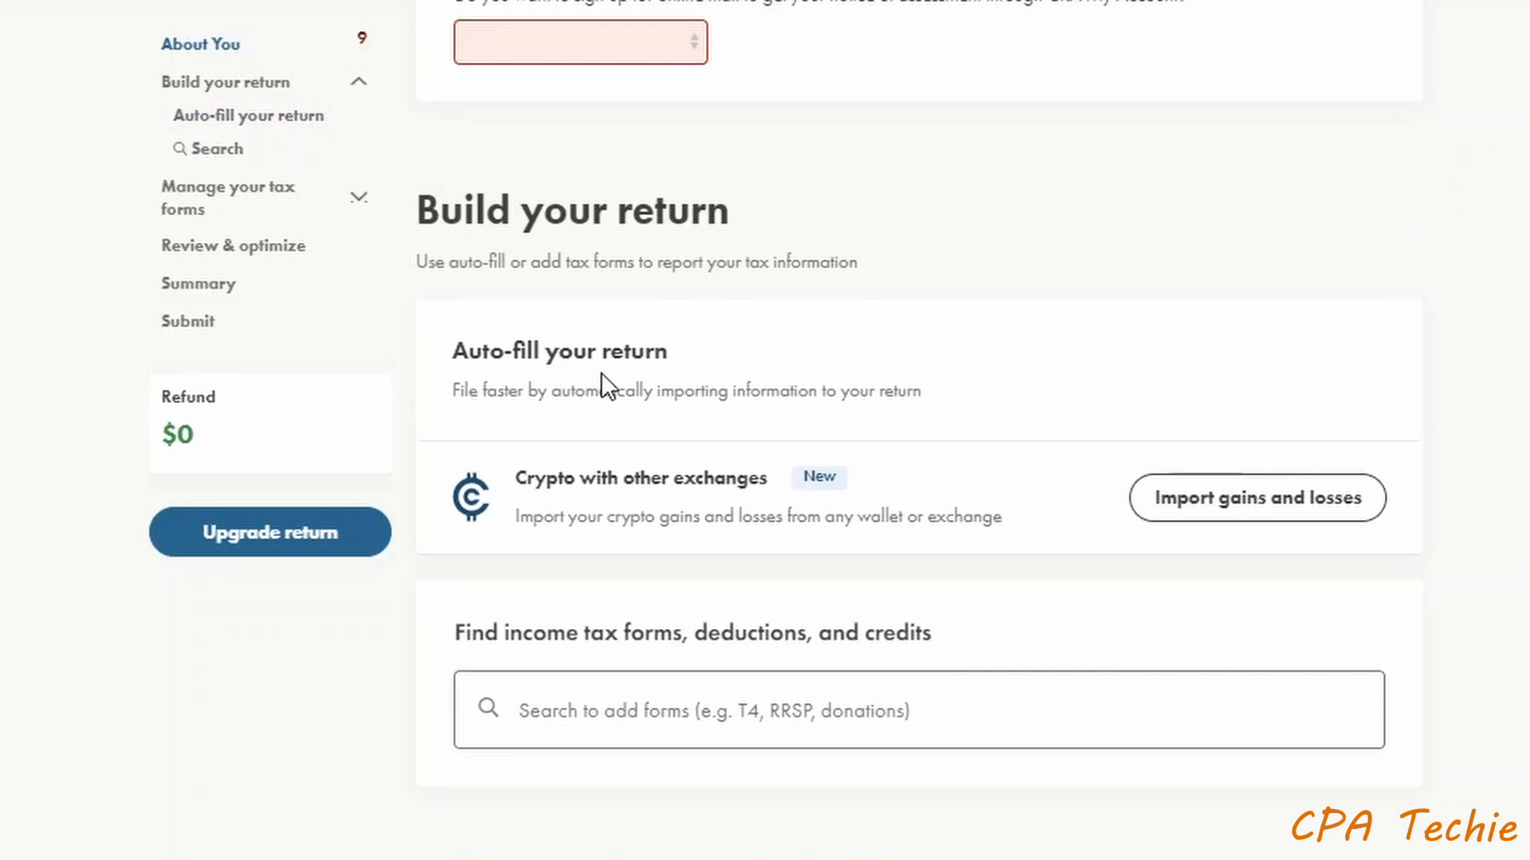
{"action": "scroll", "coordinate": [650, 365], "scroll_direction": "down", "scroll_amount": 5}
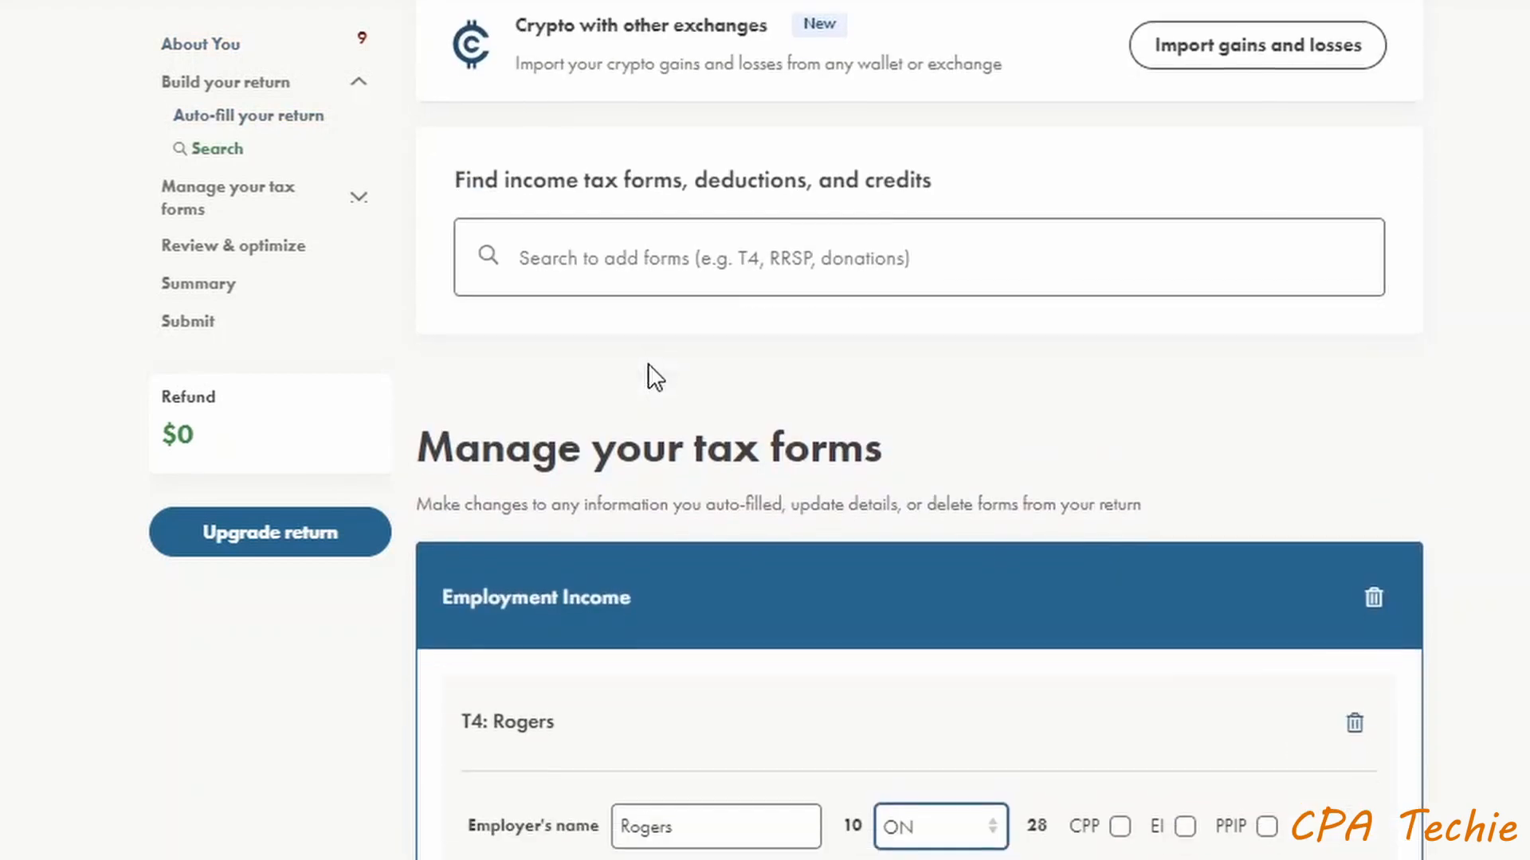
{"action": "scroll", "coordinate": [671, 363], "scroll_direction": "down", "scroll_amount": 4}
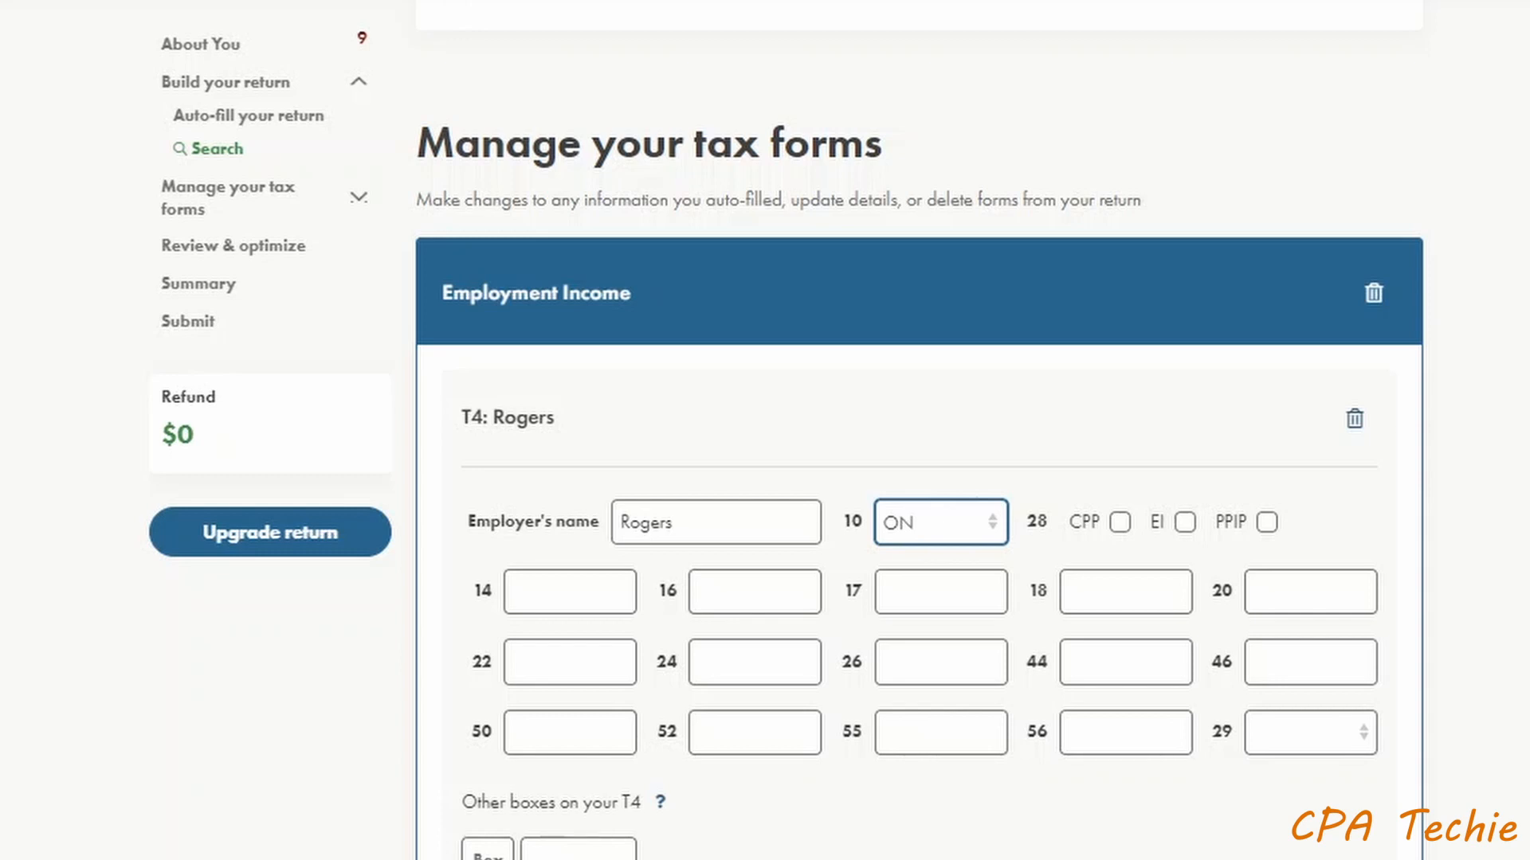
{"action": "scroll", "coordinate": [916, 478], "scroll_direction": "down", "scroll_amount": 2}
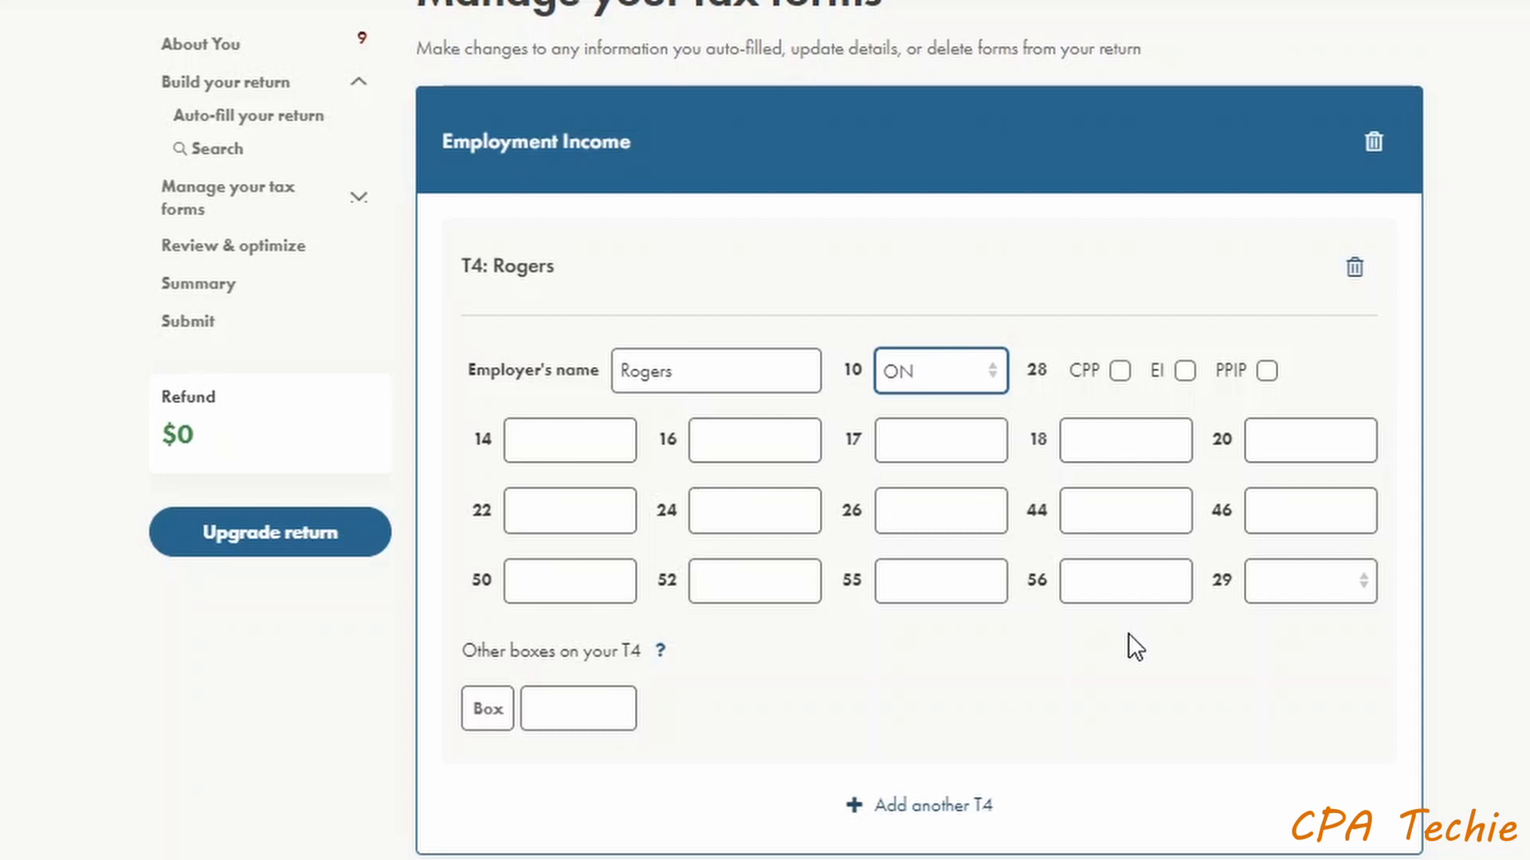
{"action": "scroll", "coordinate": [1129, 633], "scroll_direction": "down", "scroll_amount": 2}
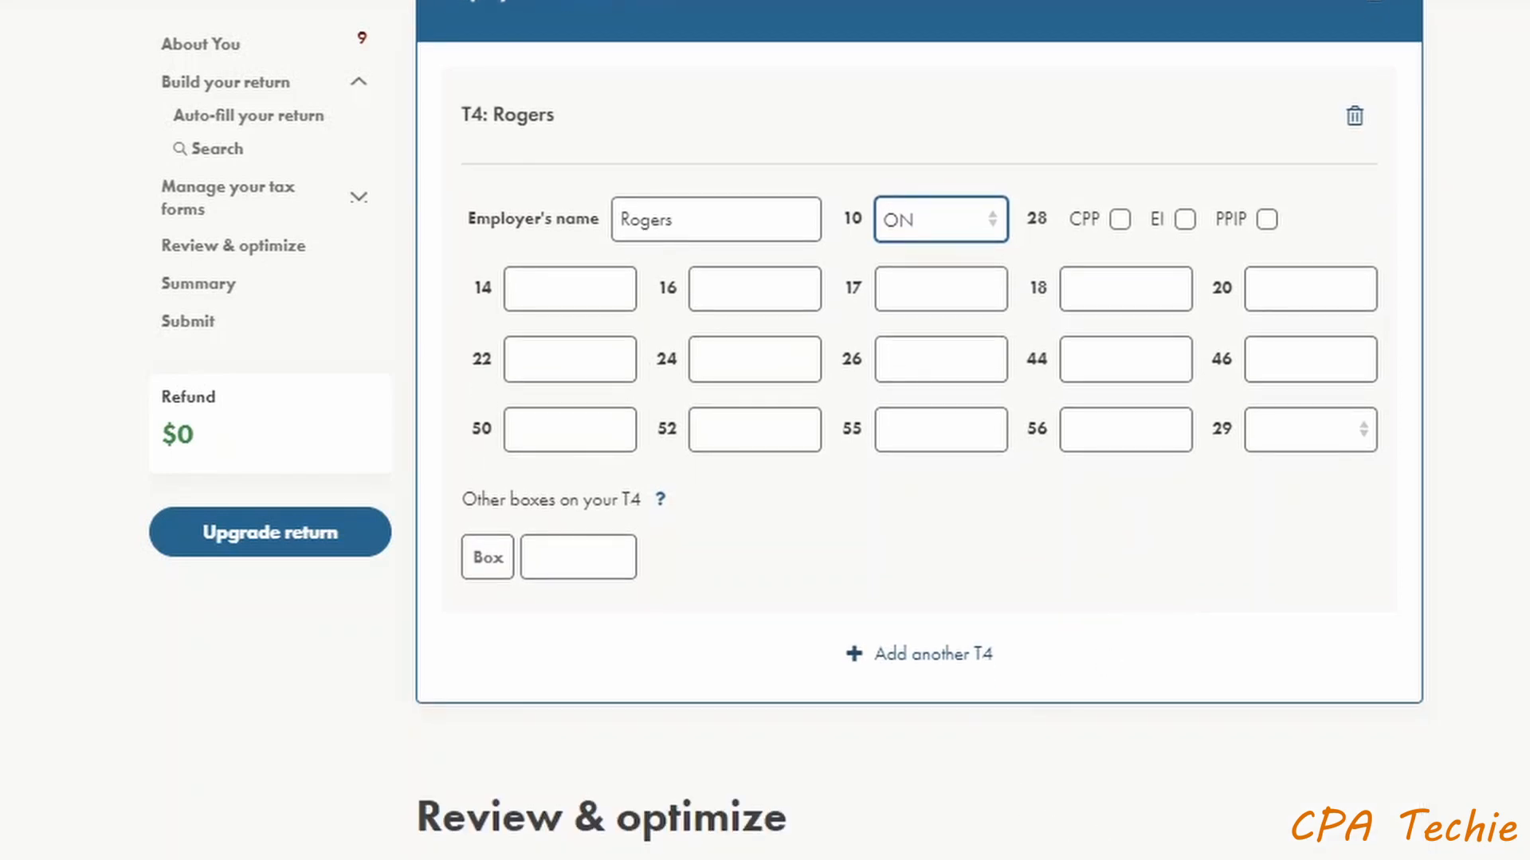
{"action": "scroll", "coordinate": [919, 430], "scroll_direction": "down", "scroll_amount": 8}
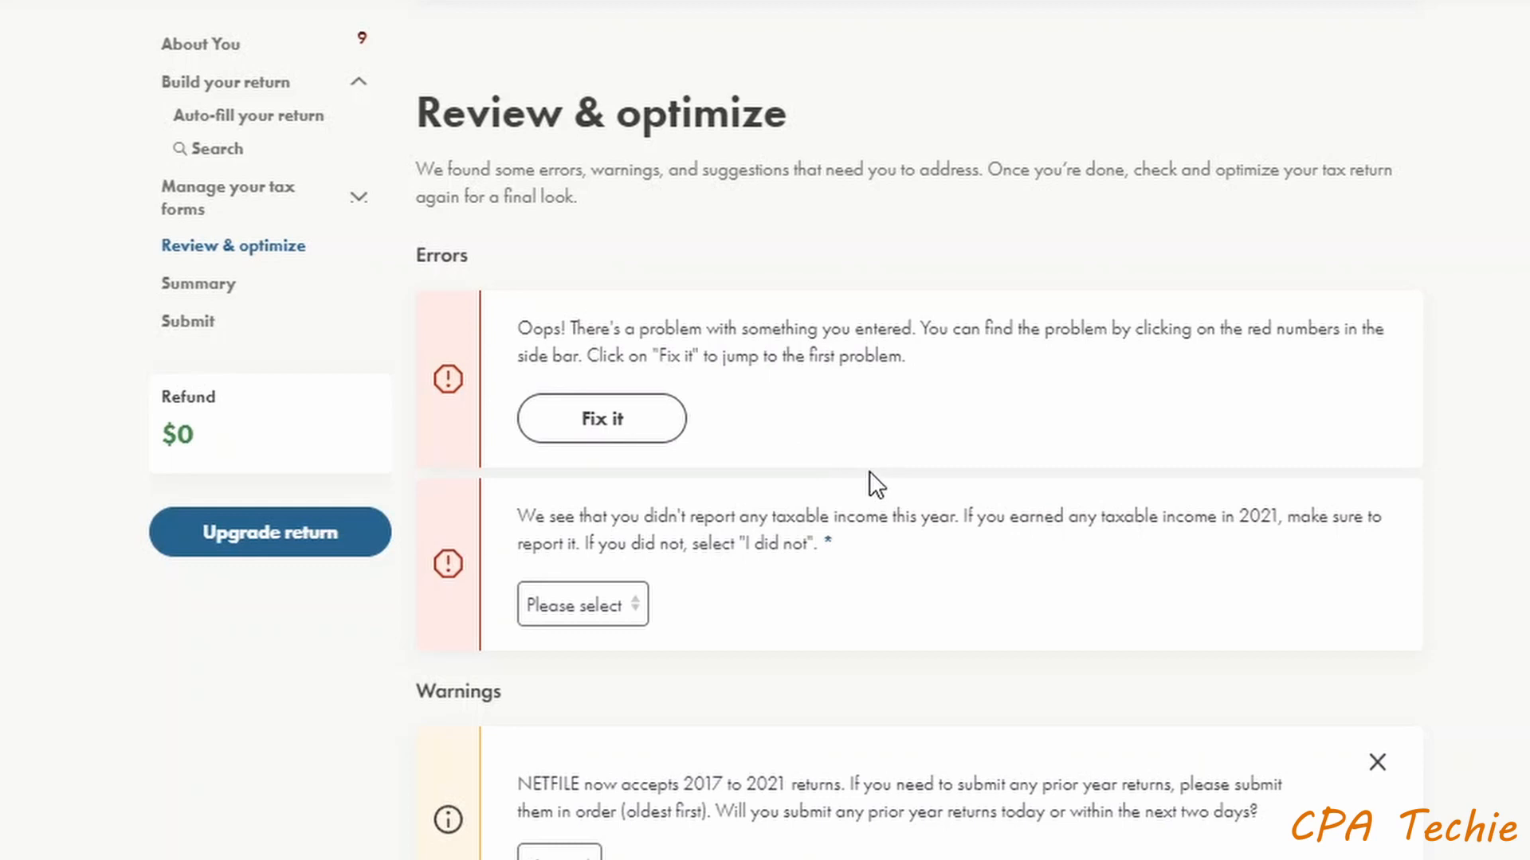
{"action": "scroll", "coordinate": [868, 471], "scroll_direction": "down", "scroll_amount": 6}
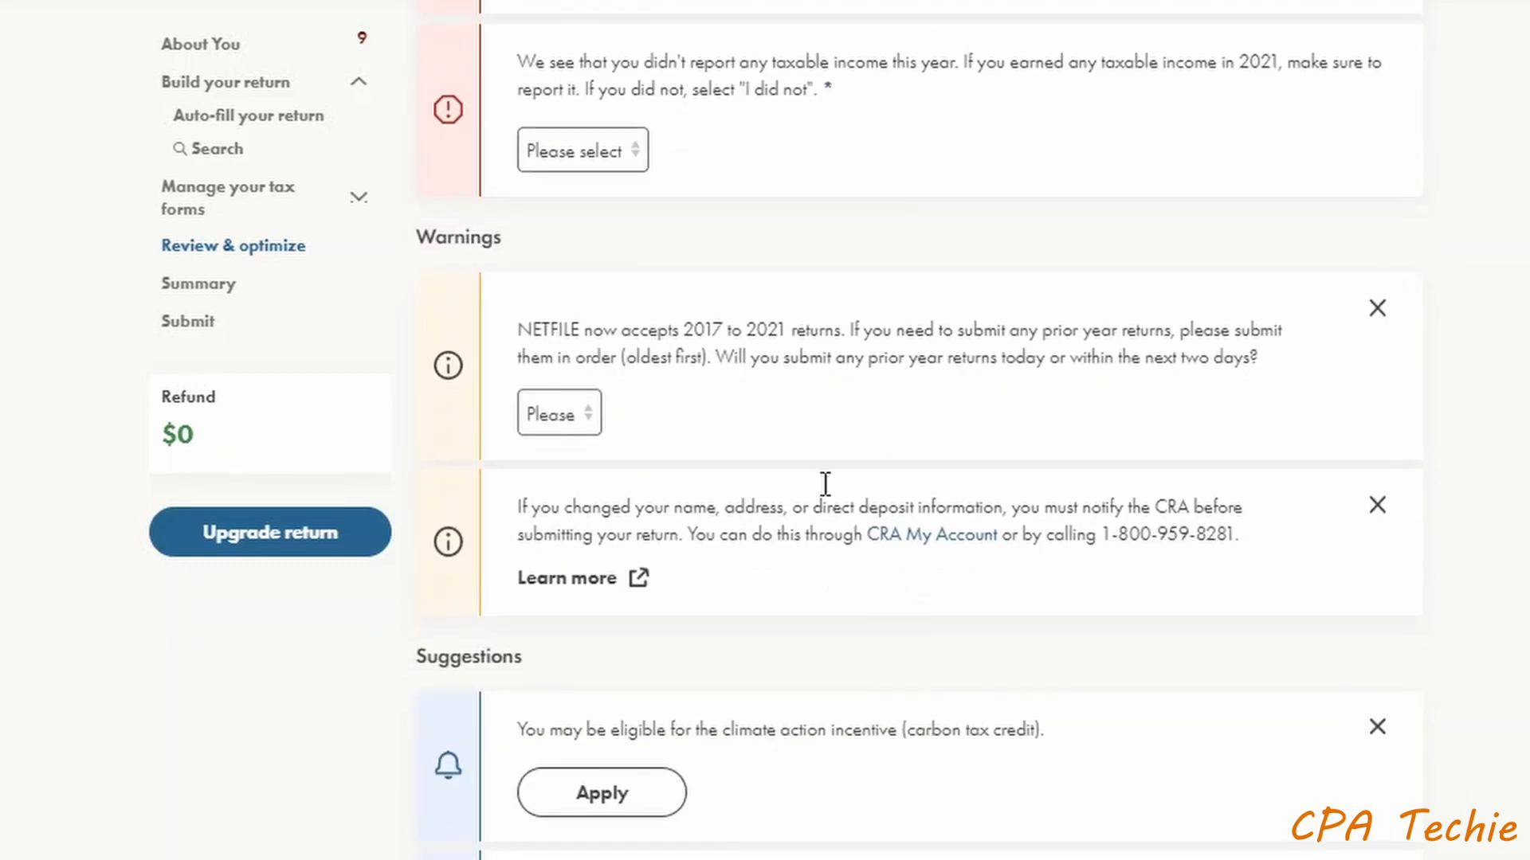
{"action": "scroll", "coordinate": [948, 494], "scroll_direction": "up", "scroll_amount": 6}
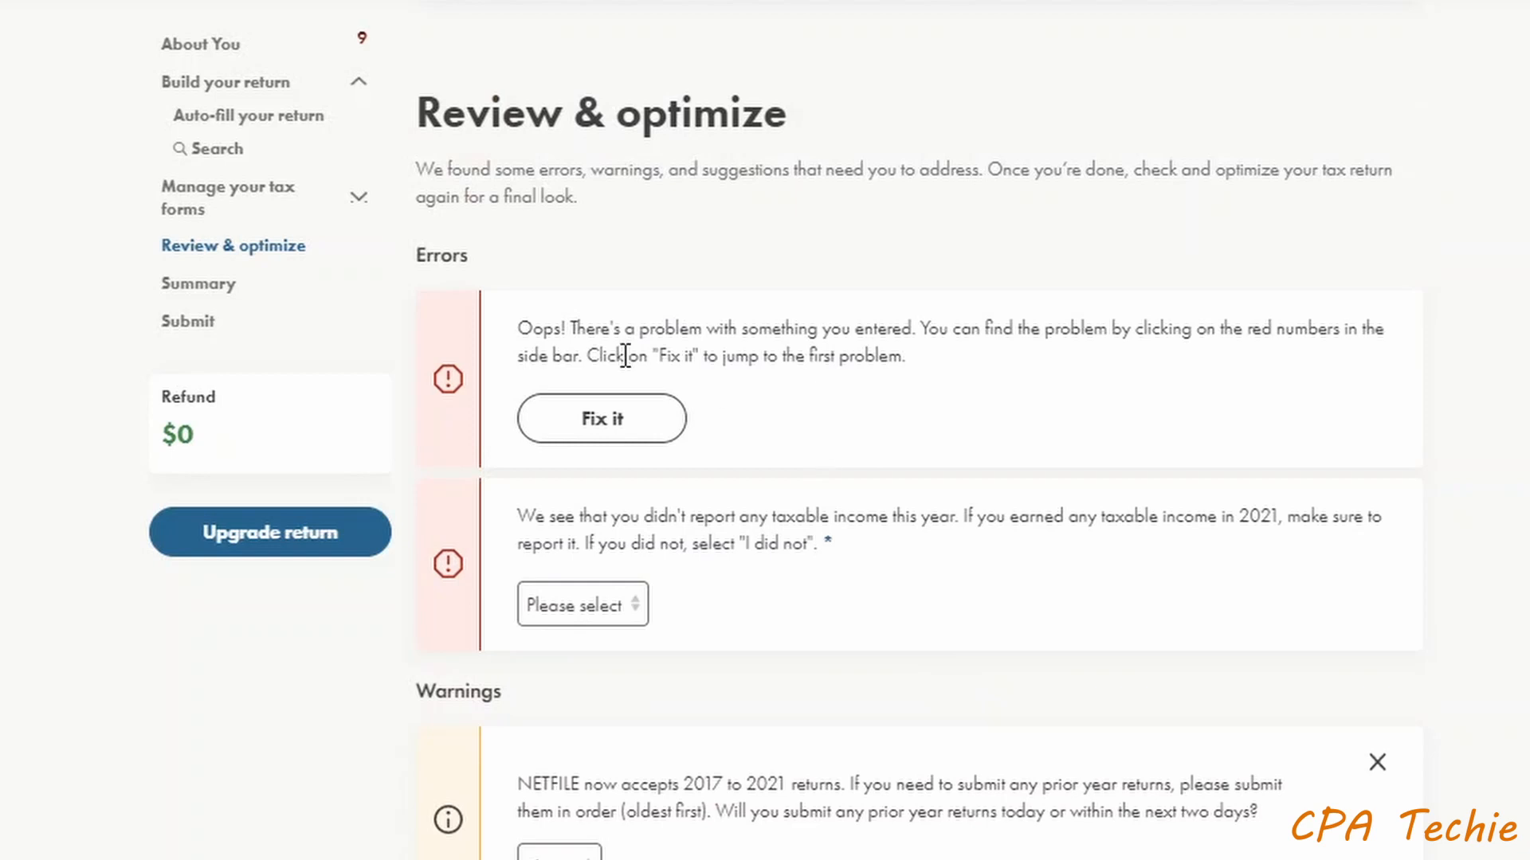
{"action": "scroll", "coordinate": [619, 351], "scroll_direction": "down", "scroll_amount": 6}
{"action": "scroll", "coordinate": [677, 454], "scroll_direction": "down", "scroll_amount": 4}
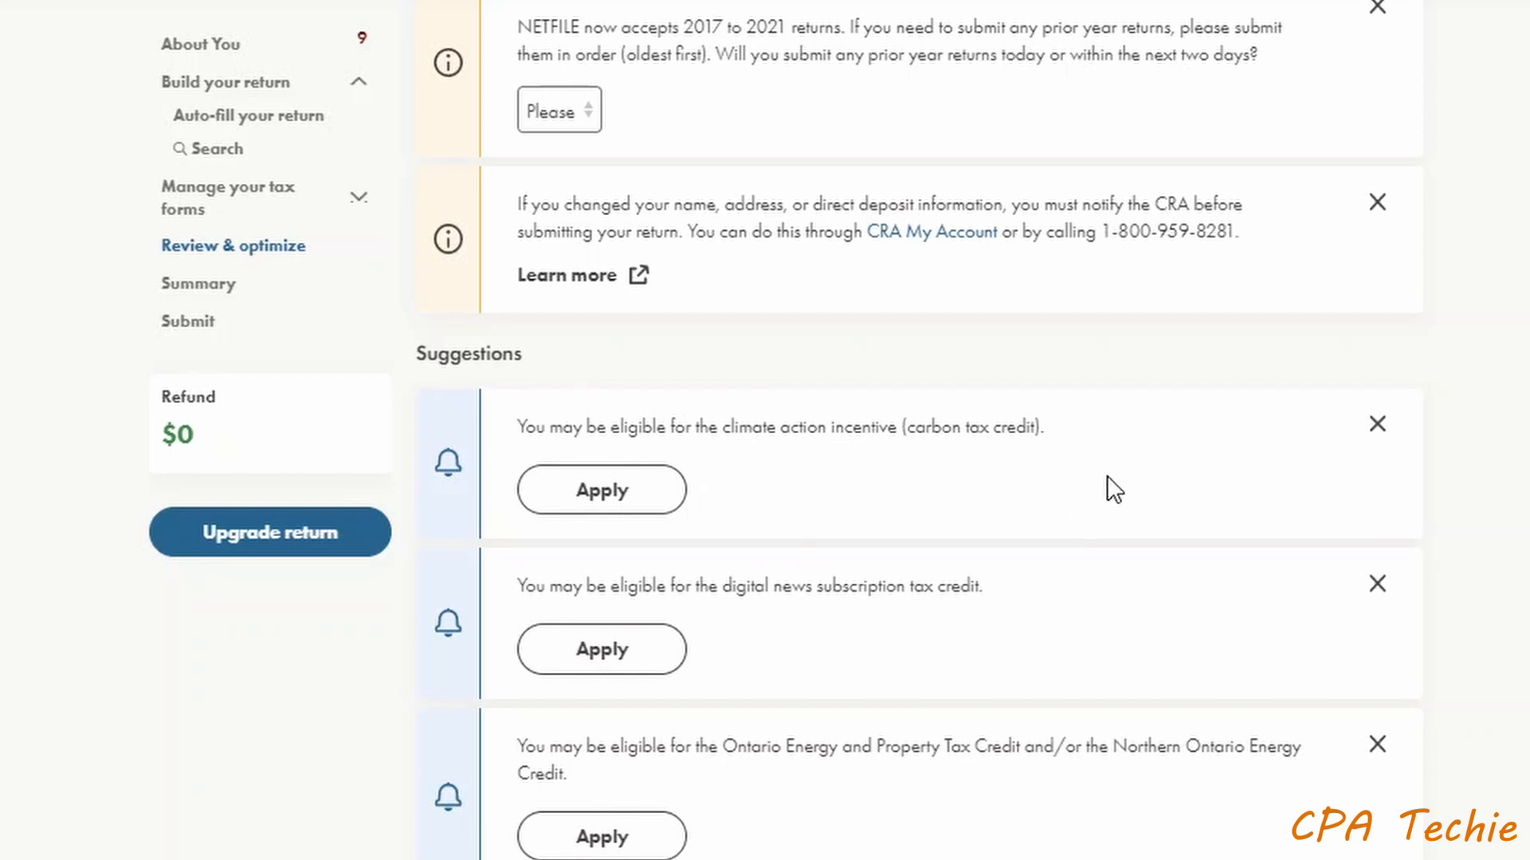
{"action": "scroll", "coordinate": [1106, 475], "scroll_direction": "down", "scroll_amount": 4}
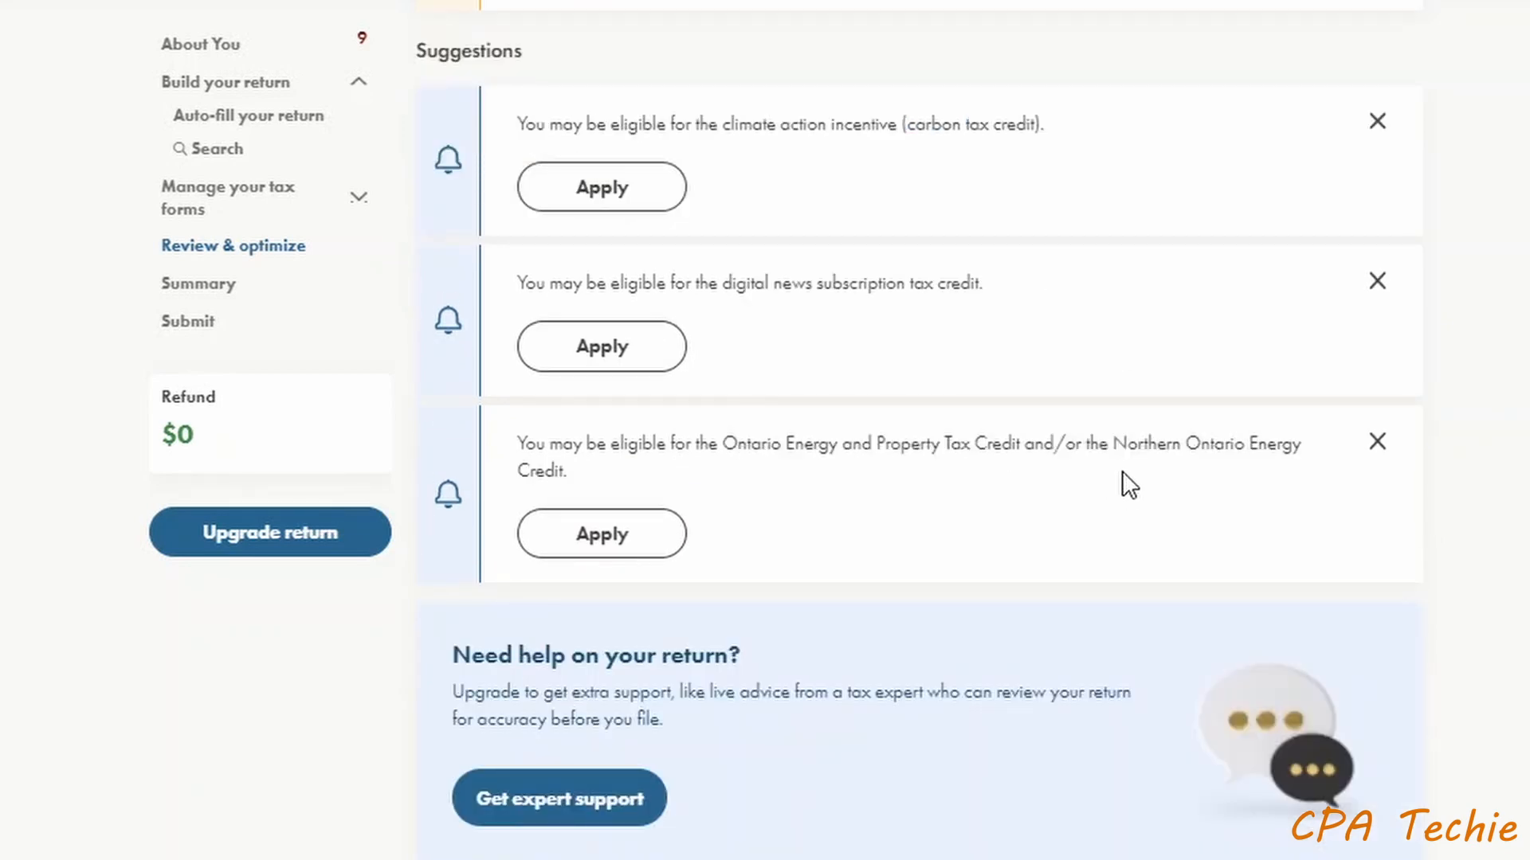
{"action": "scroll", "coordinate": [1129, 478], "scroll_direction": "down", "scroll_amount": 8}
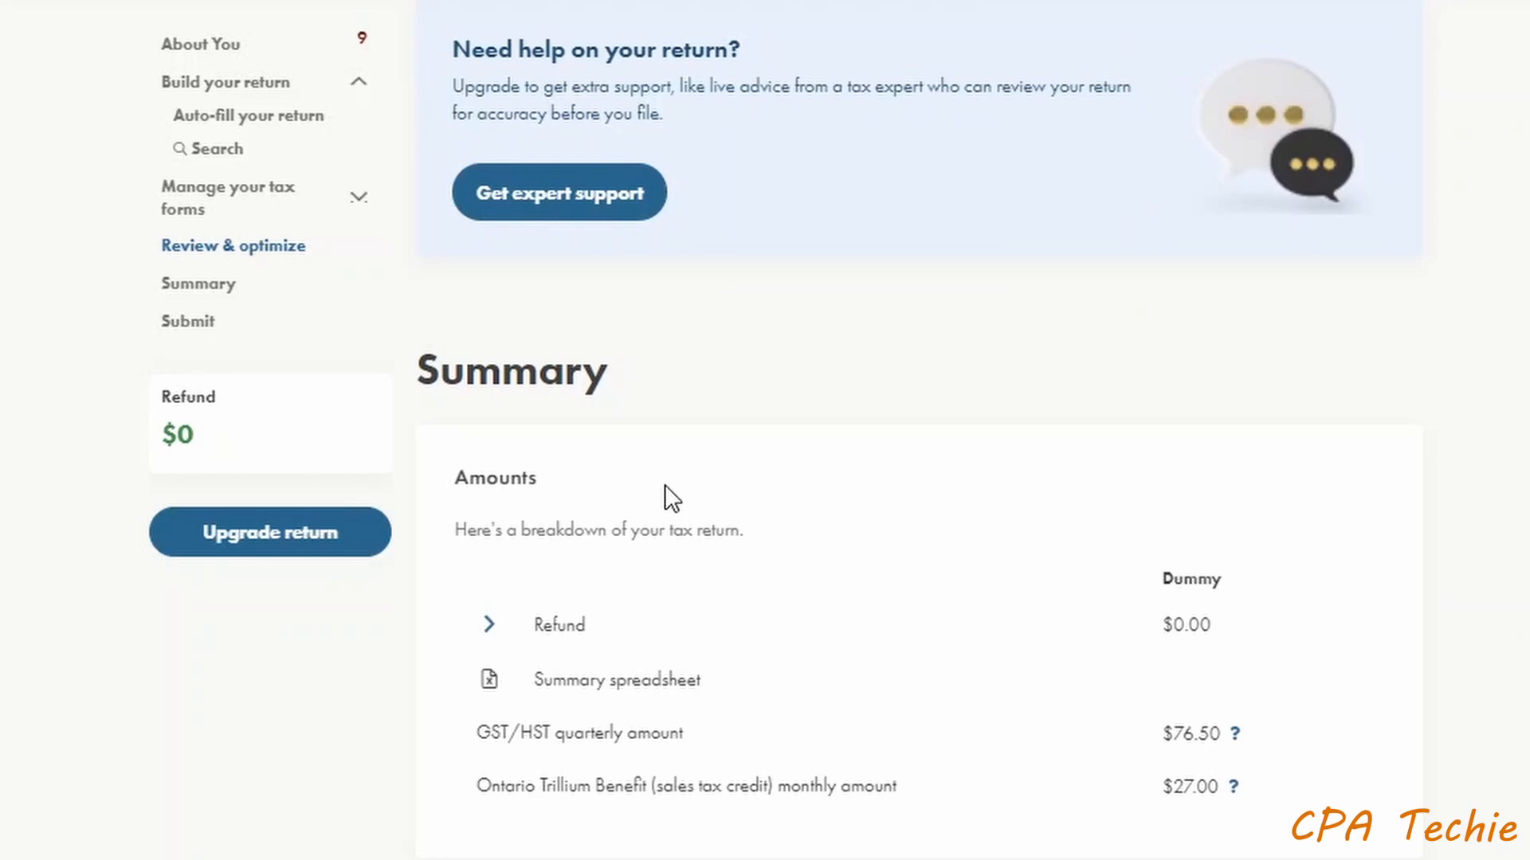
- Expand the Refund row and review lines 15000 through 47600 and the Documents list
{"action": "left_click", "coordinate": [489, 627]}
{"action": "scroll", "coordinate": [717, 621], "scroll_direction": "down", "scroll_amount": 4}
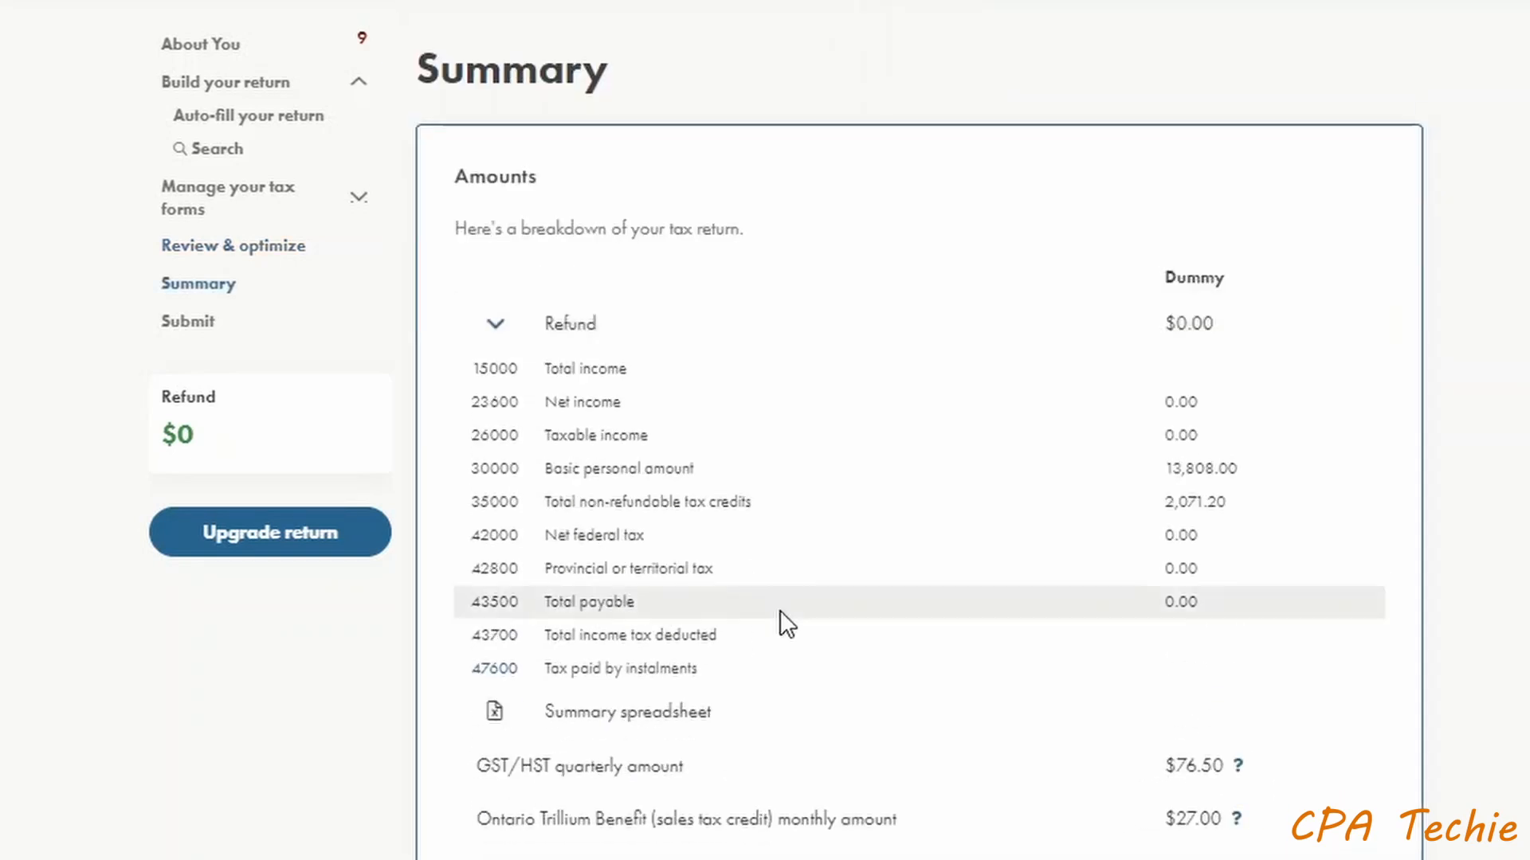
{"action": "scroll", "coordinate": [781, 610], "scroll_direction": "up", "scroll_amount": 4}
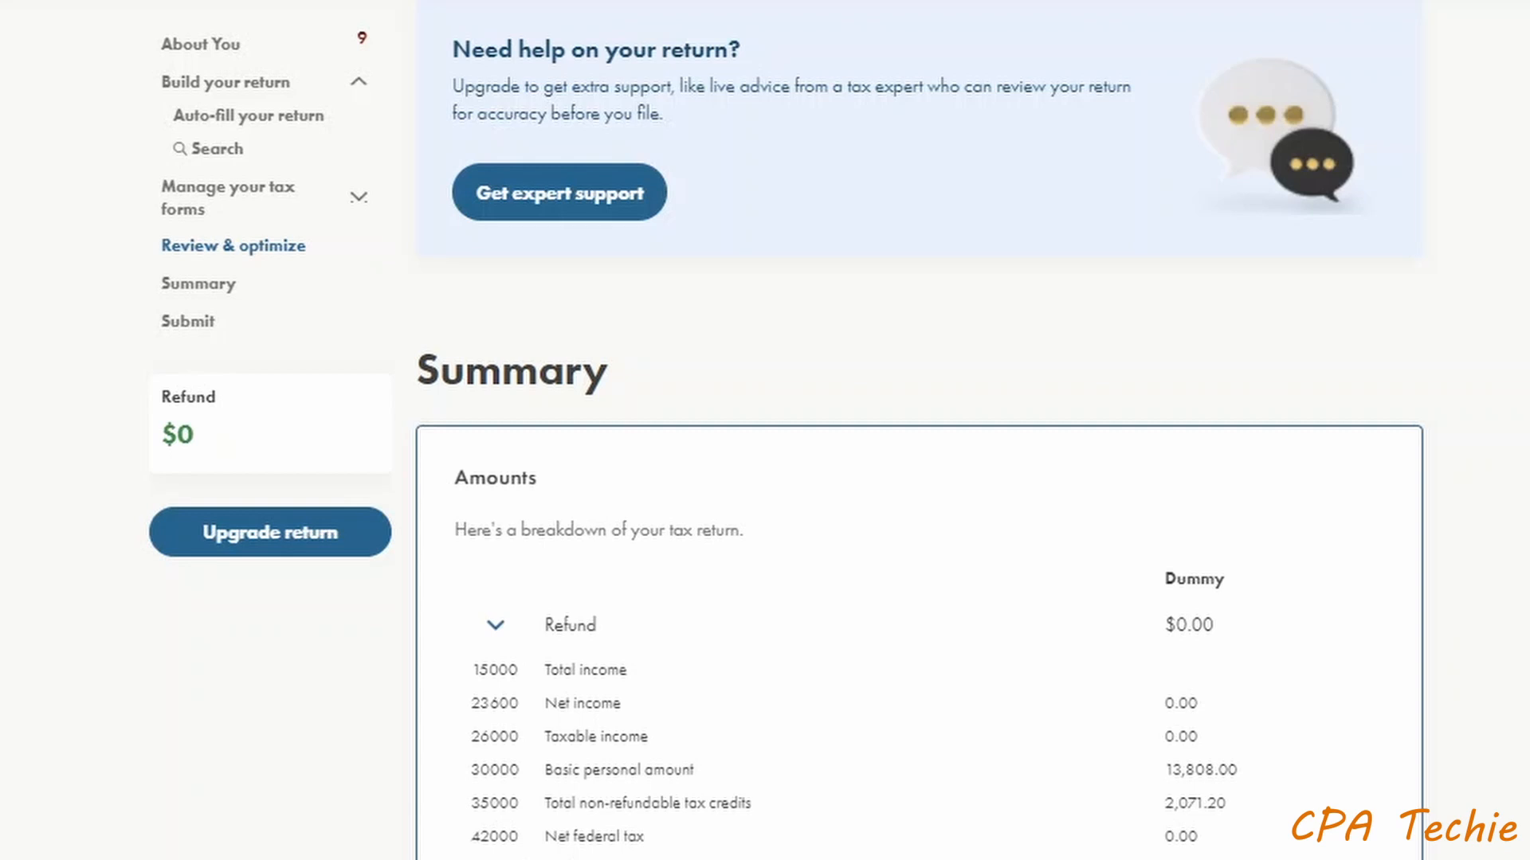
{"action": "scroll", "coordinate": [1274, 478], "scroll_direction": "down", "scroll_amount": 4}
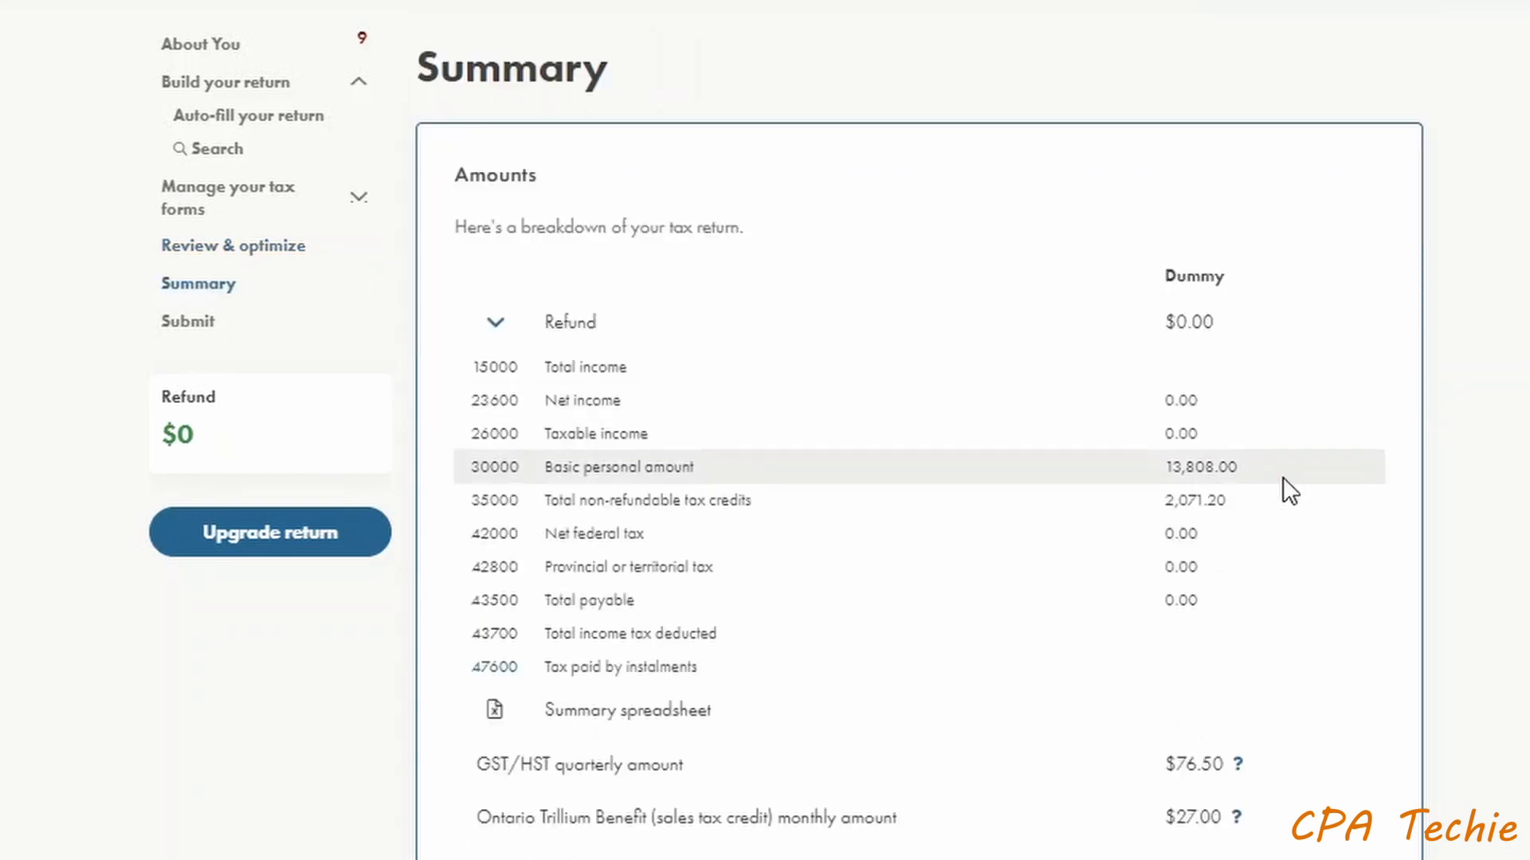
{"action": "scroll", "coordinate": [1275, 494], "scroll_direction": "down", "scroll_amount": 4}
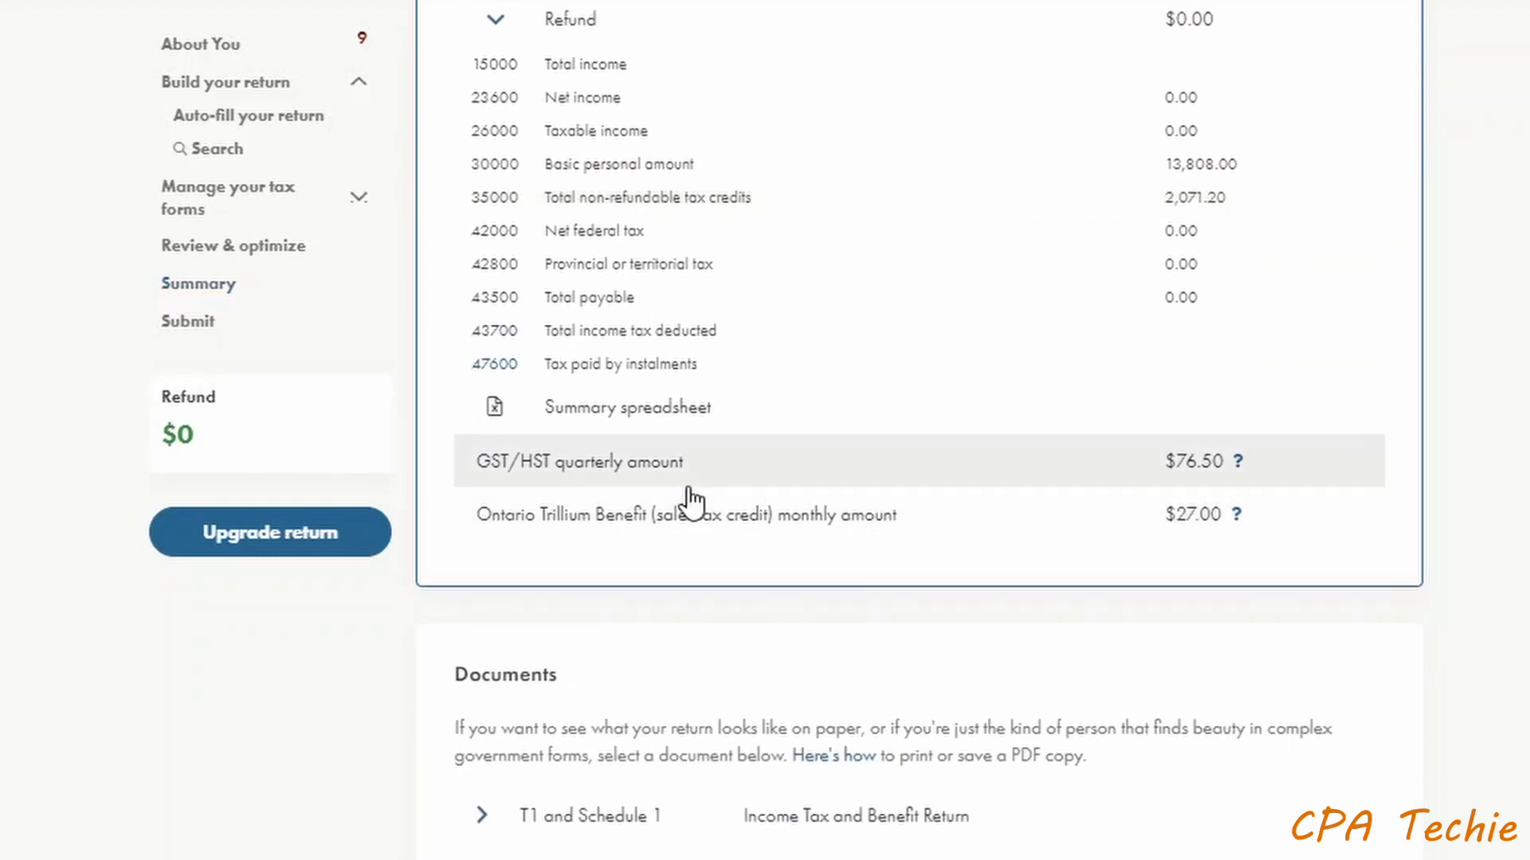
{"action": "scroll", "coordinate": [1009, 510], "scroll_direction": "down", "scroll_amount": 2}
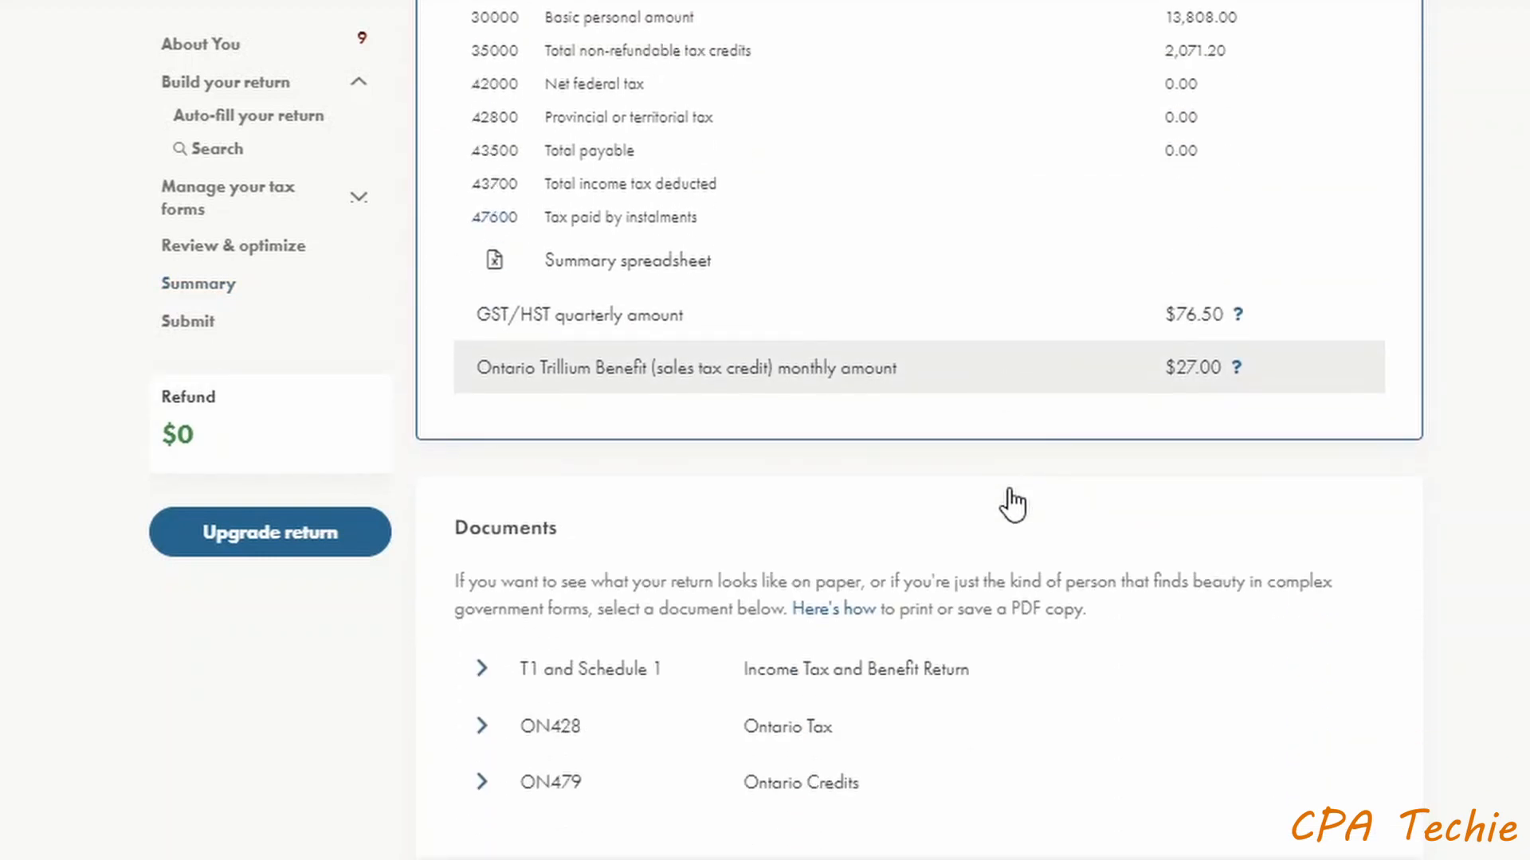